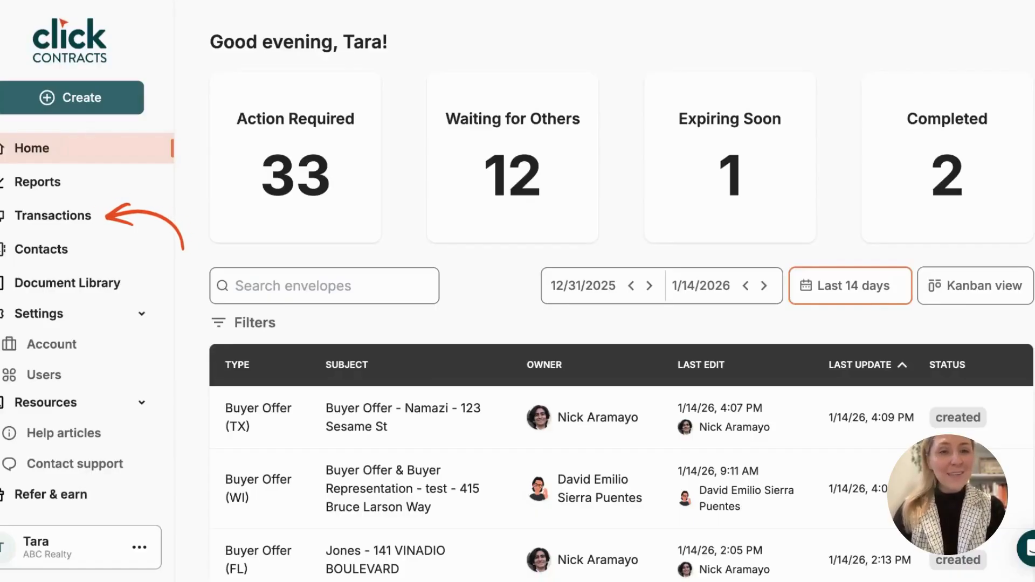
left_click(53, 215)
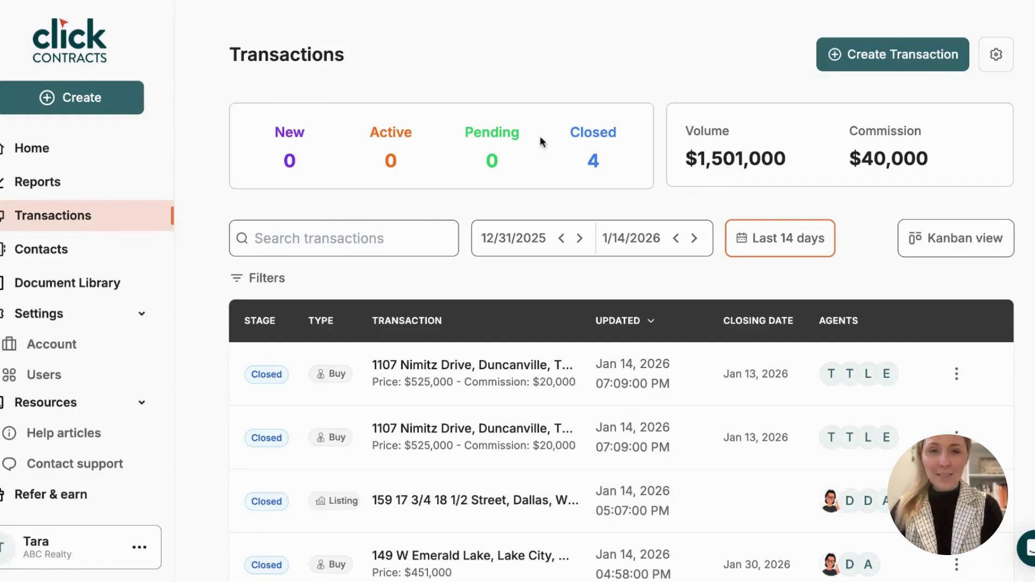
scroll(406, 165, "down", 2)
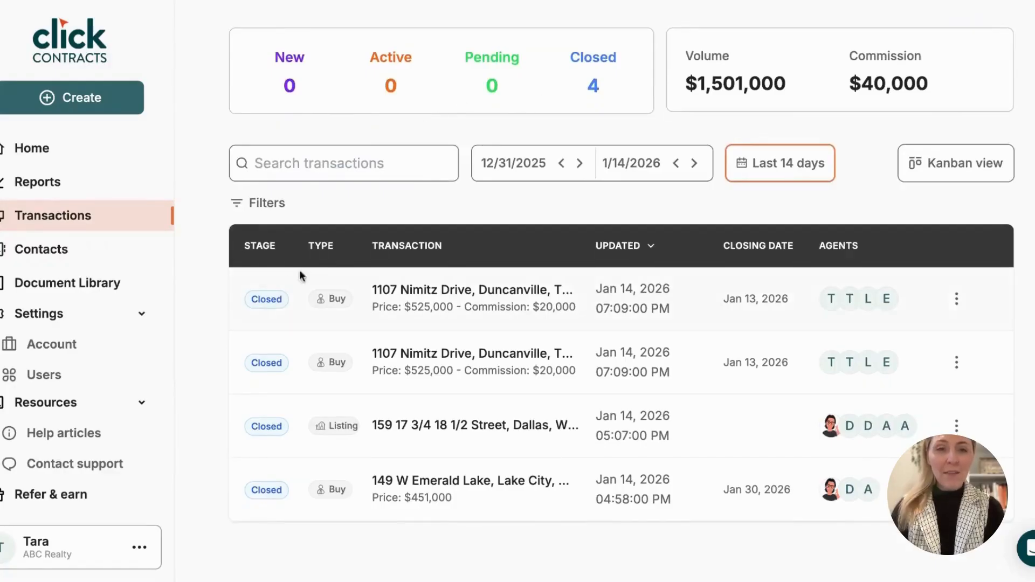
scroll(267, 303, "down", 1)
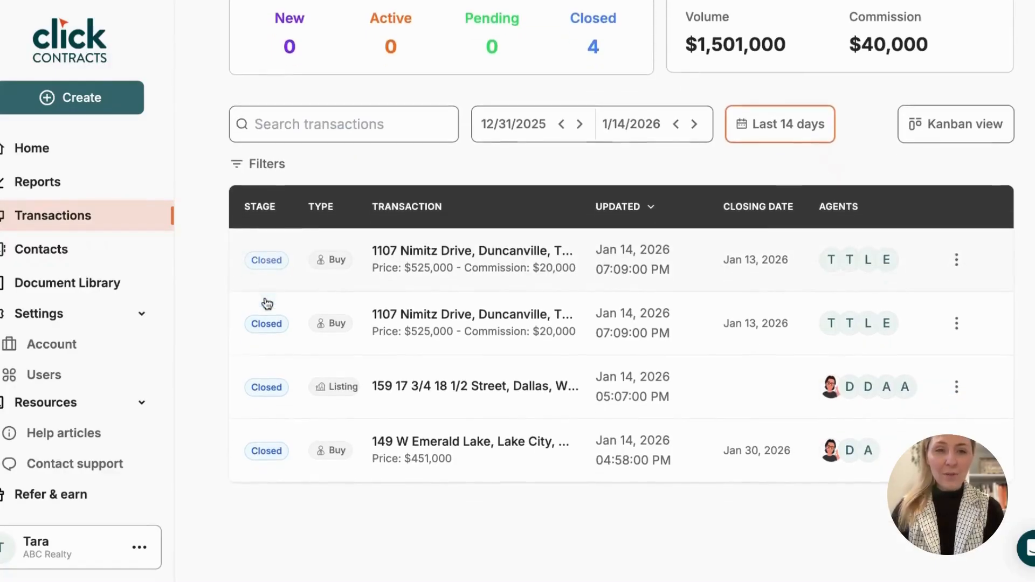
left_click(273, 451)
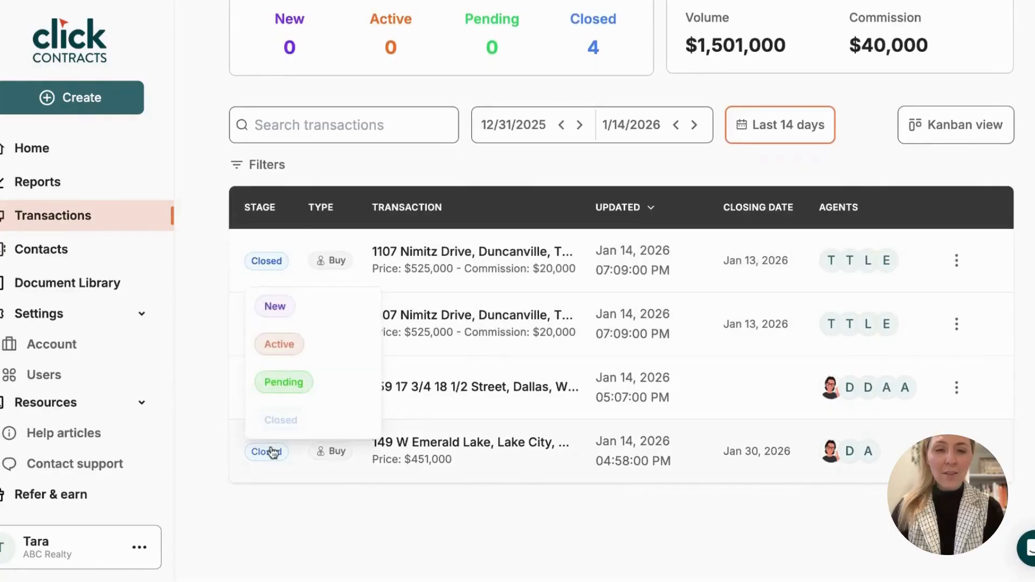
left_click(277, 306)
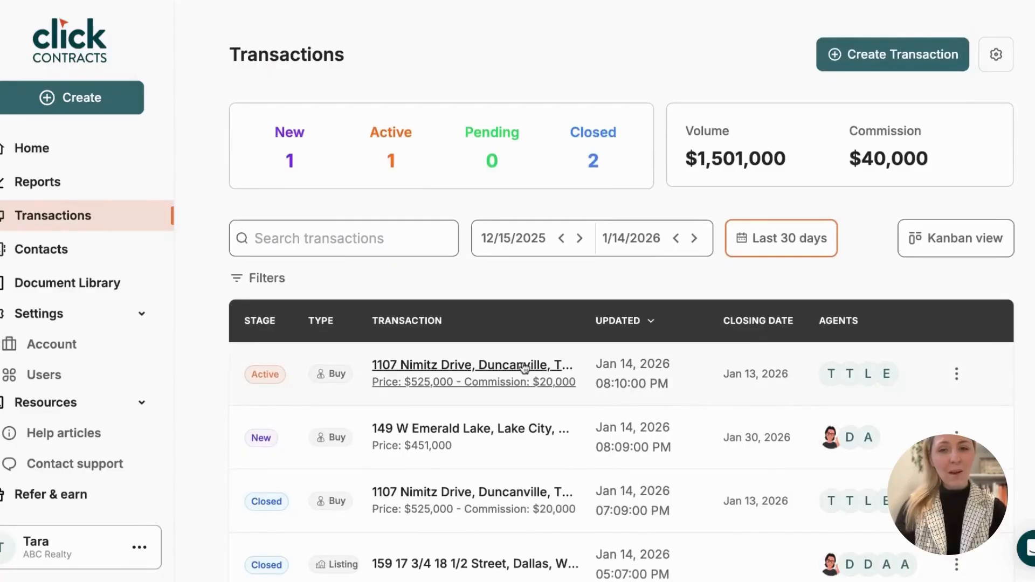
left_click(524, 368)
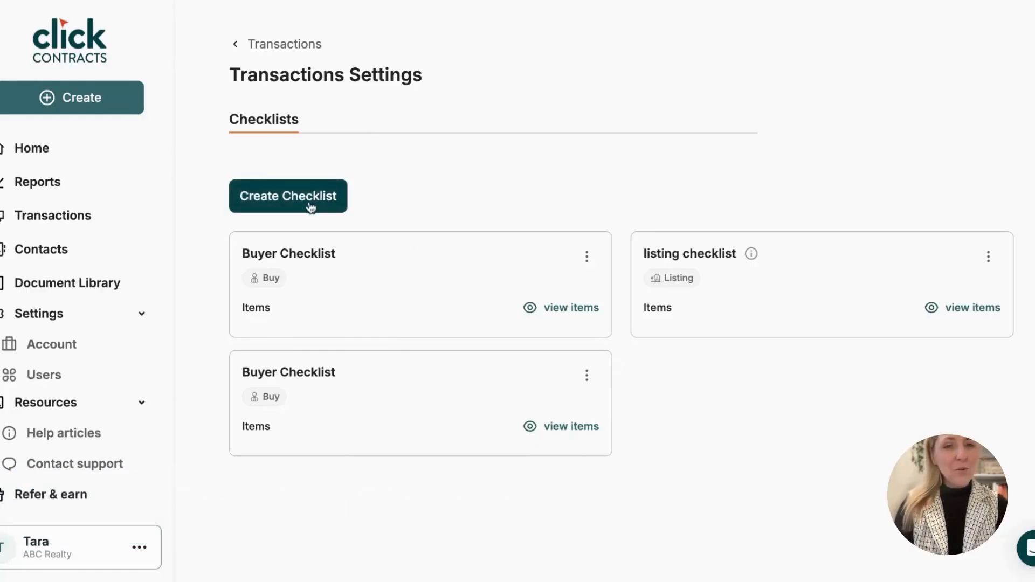
Create a Buyer transaction checklist named 'Buyer Offer New' and proceed to its items.
left_click(311, 208)
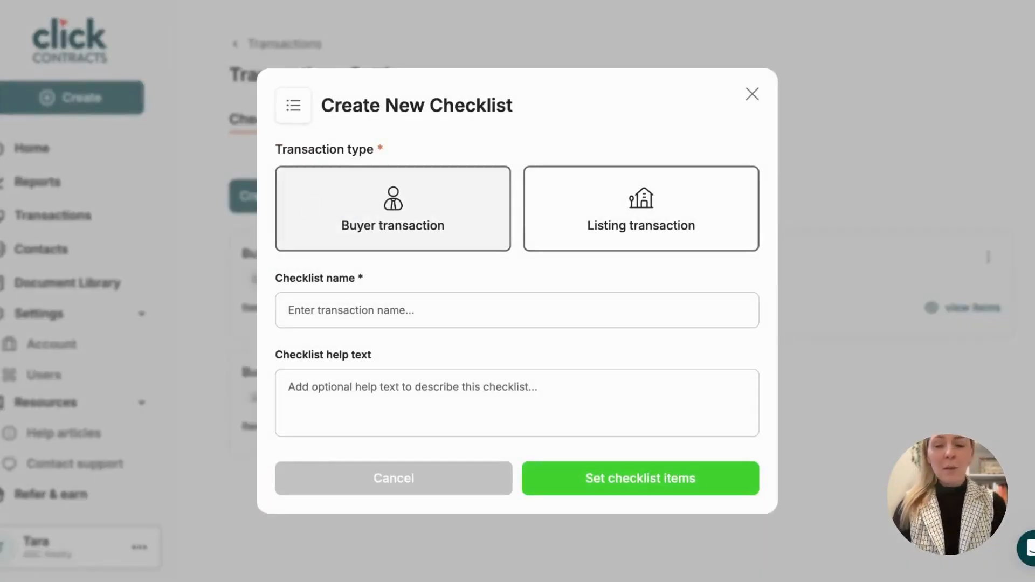
left_click(373, 216)
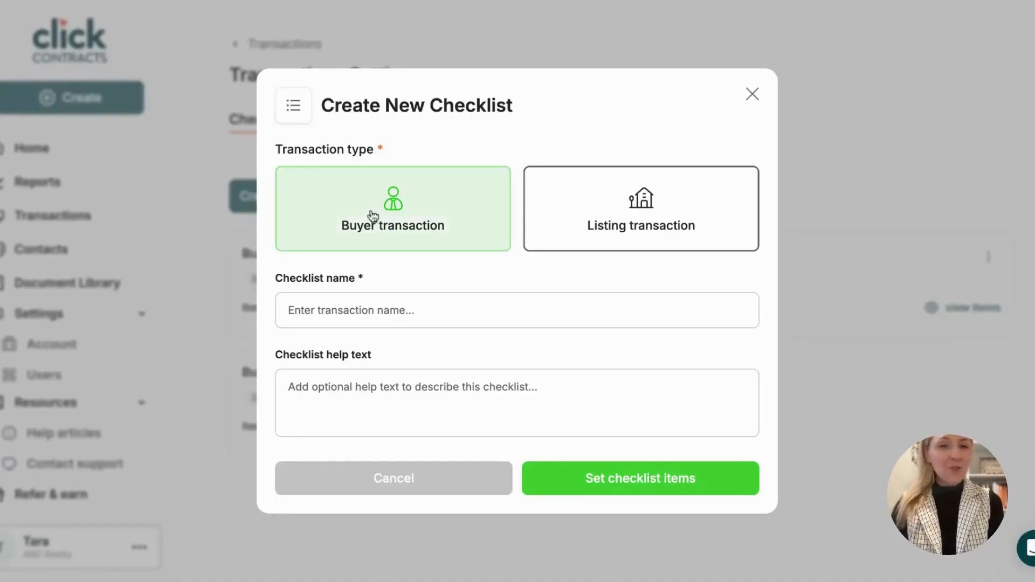
left_click(349, 315)
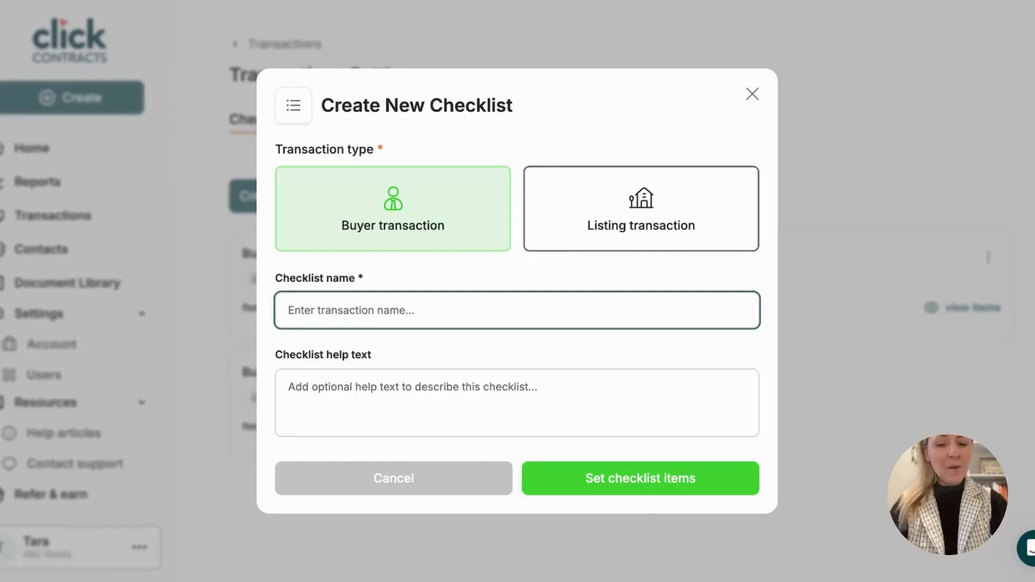
type("Buyer Offer New")
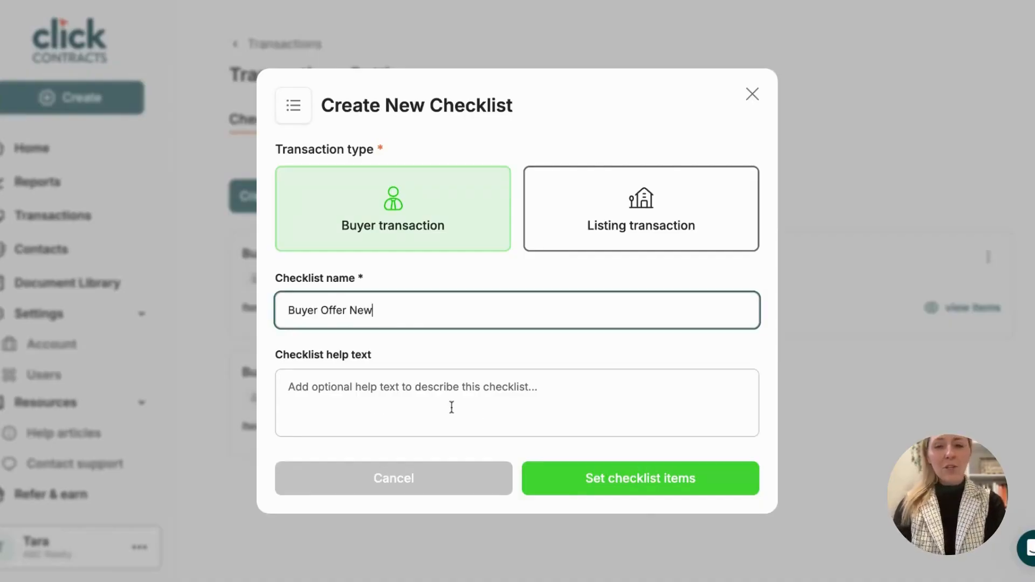
left_click(667, 488)
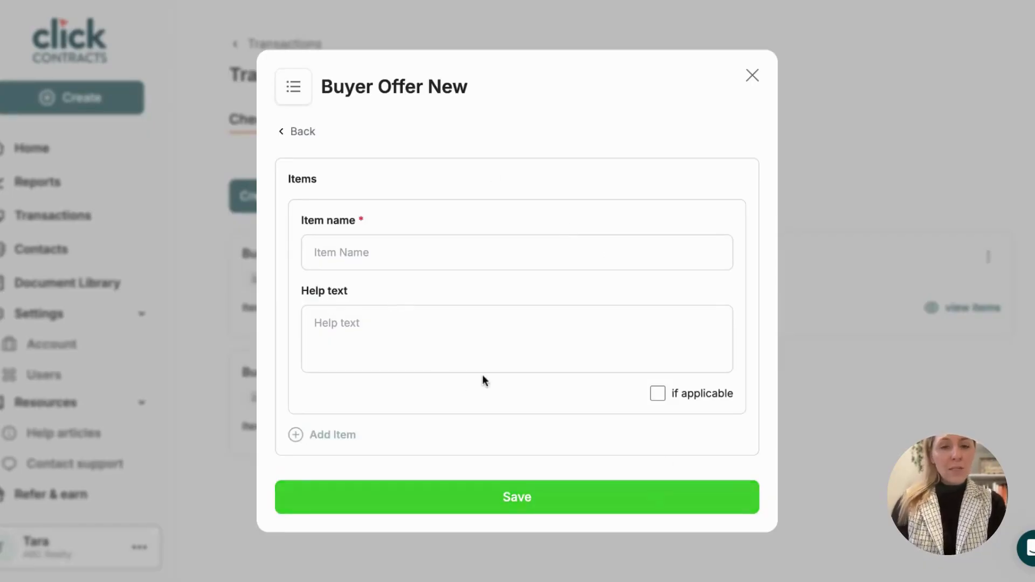
Add a 'Purchase Agreement' item and an if-applicable 'Third Party' item, then save the checklist.
left_click(374, 252)
type("Pu")
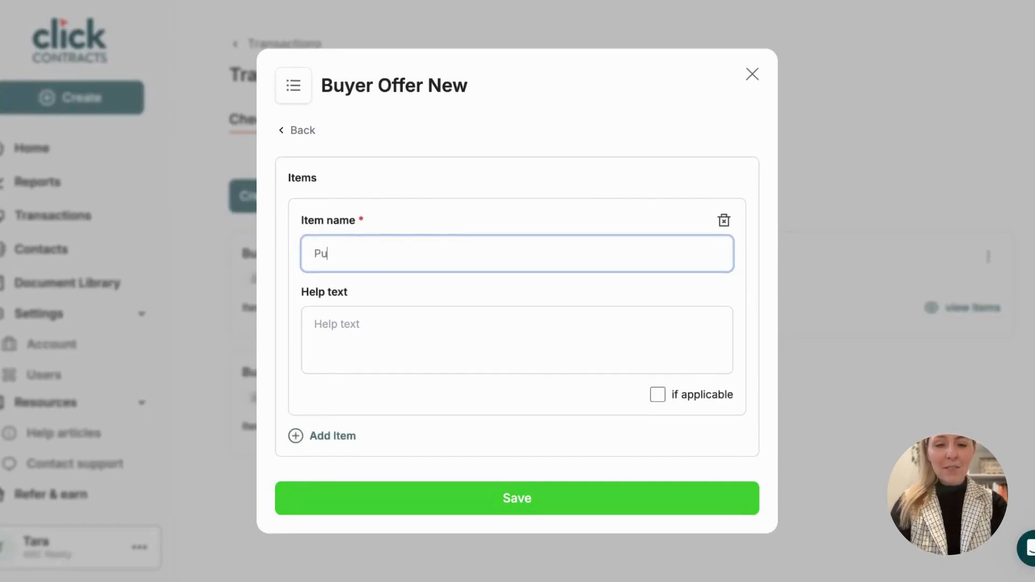
type("rchase Agreement")
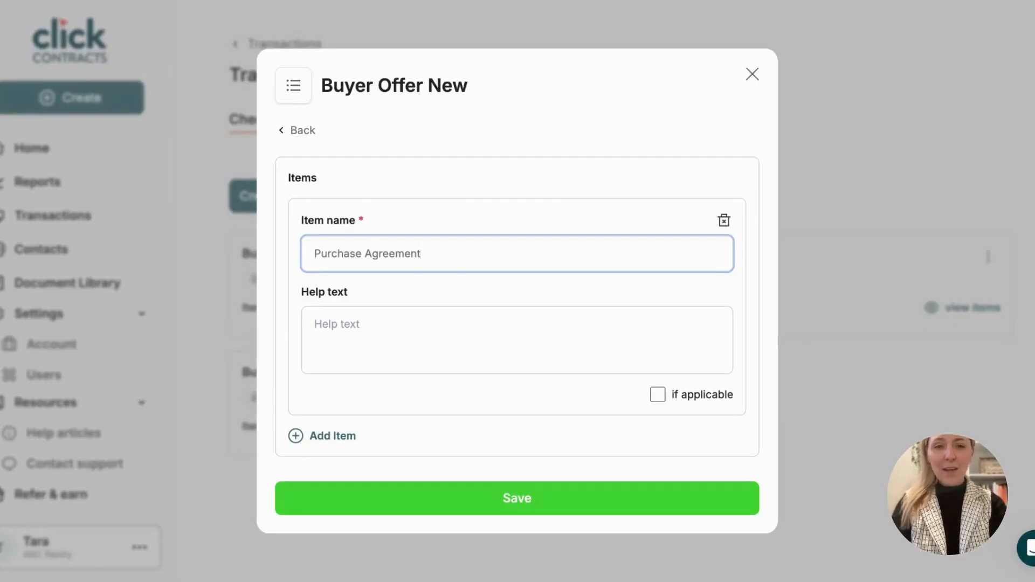
left_click(322, 442)
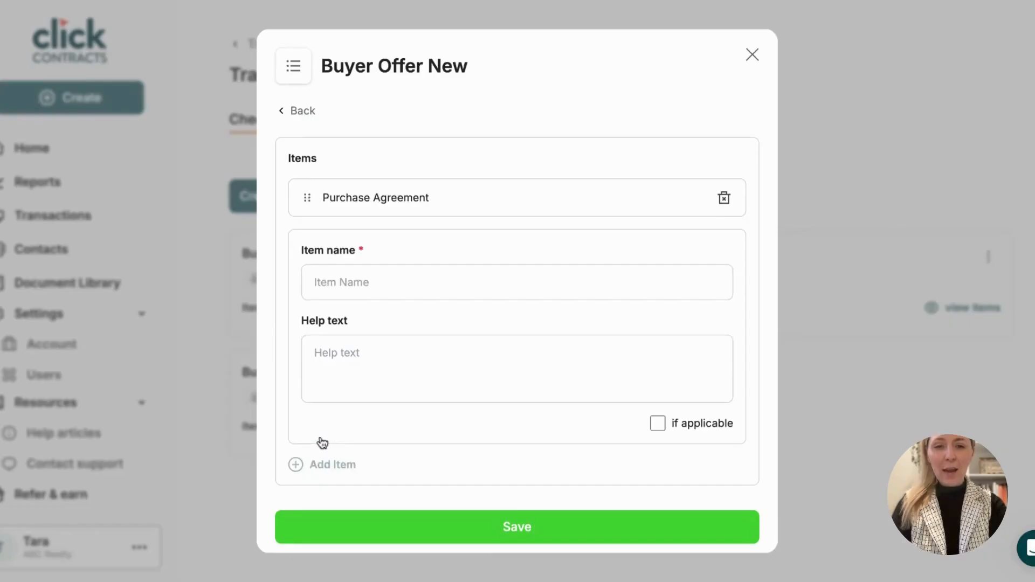
left_click(379, 275)
type("Third Party")
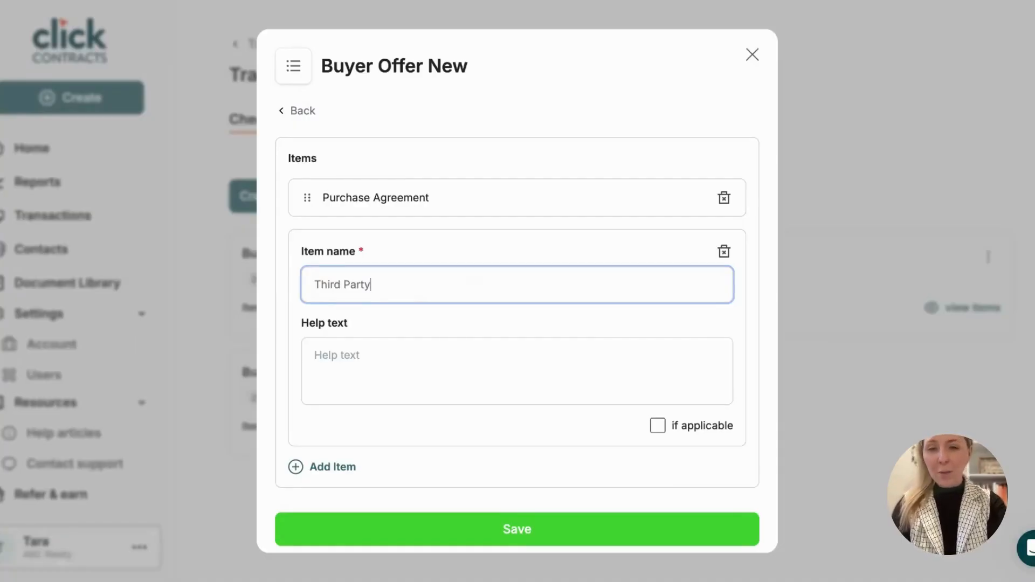
left_click(657, 425)
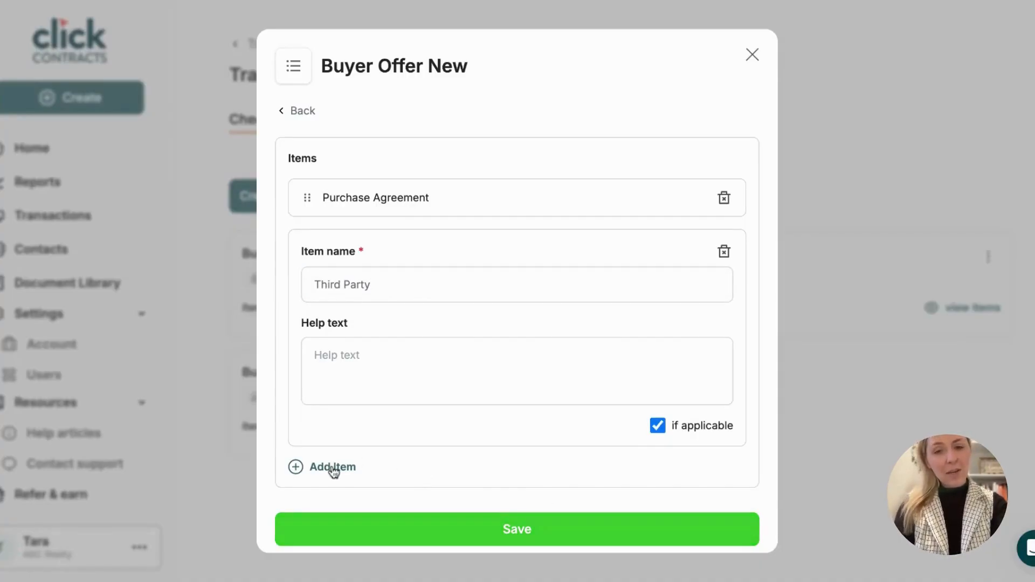
left_click(544, 536)
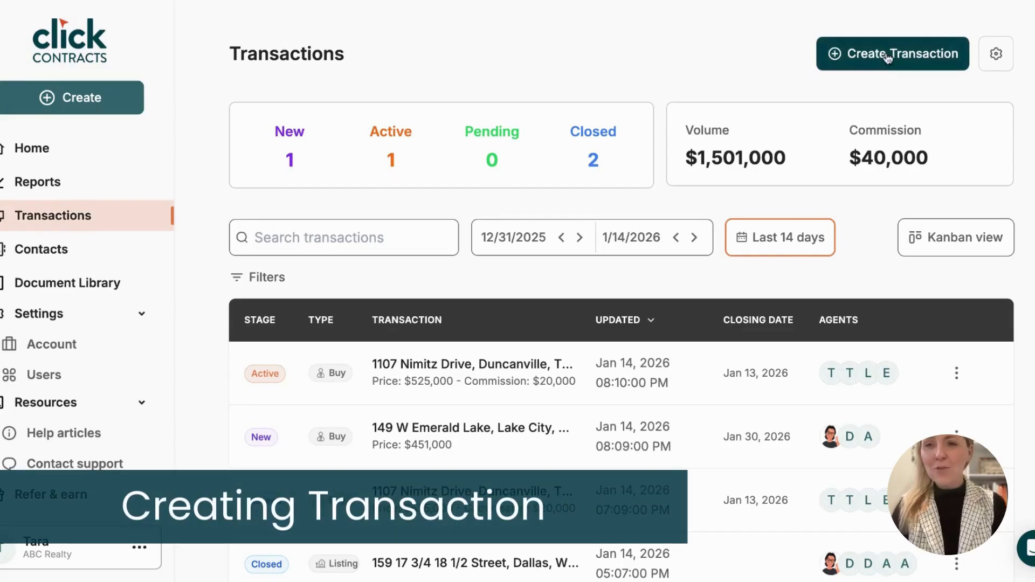
left_click(893, 54)
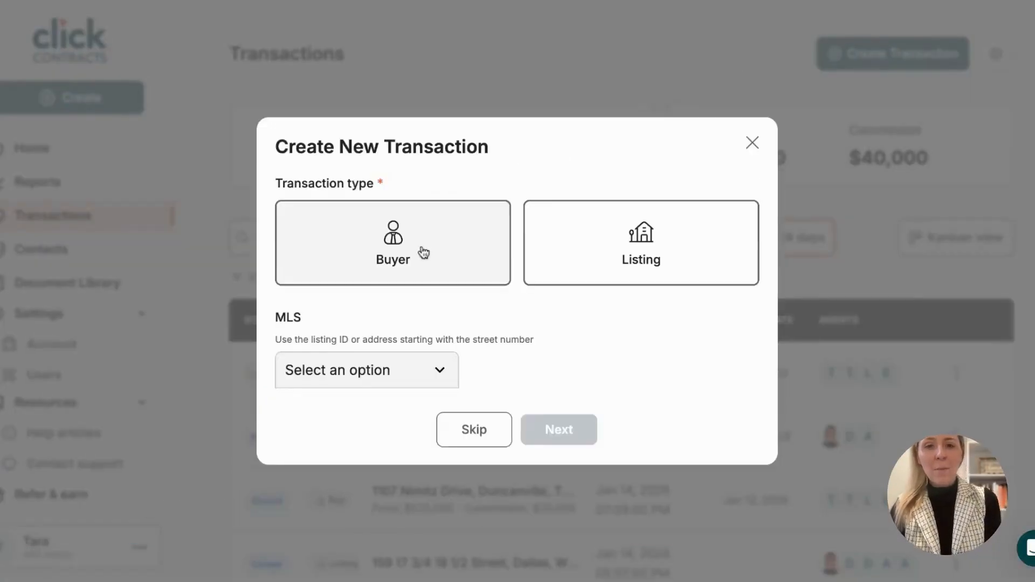
left_click(423, 251)
left_click(428, 378)
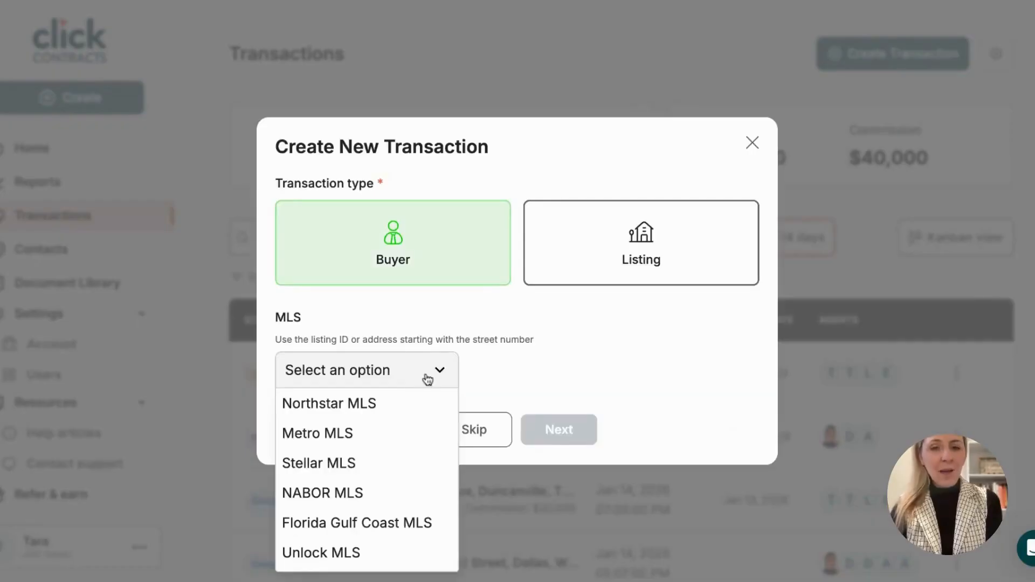
scroll(356, 493, "down", 2)
left_click(317, 527)
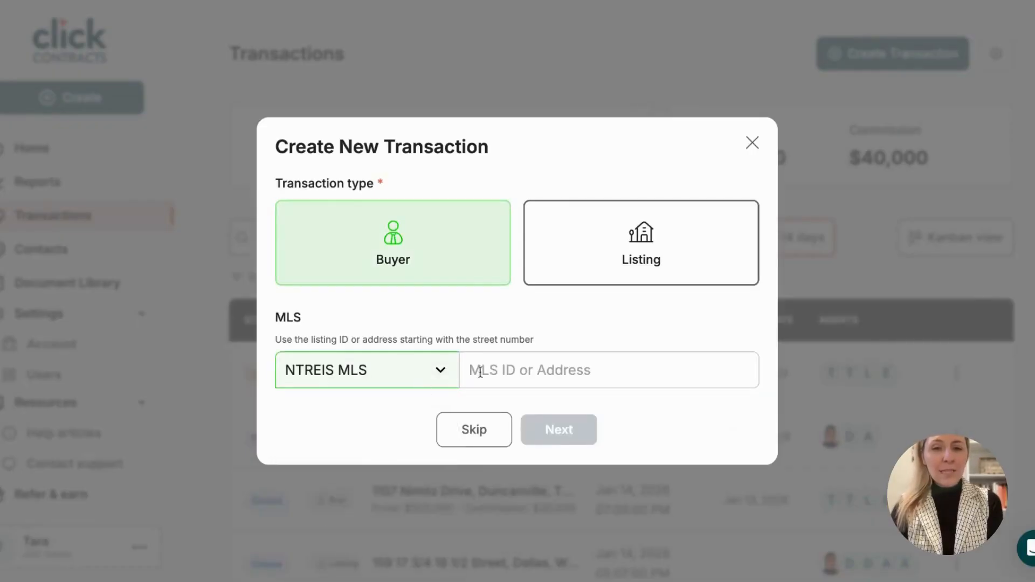
left_click(538, 371)
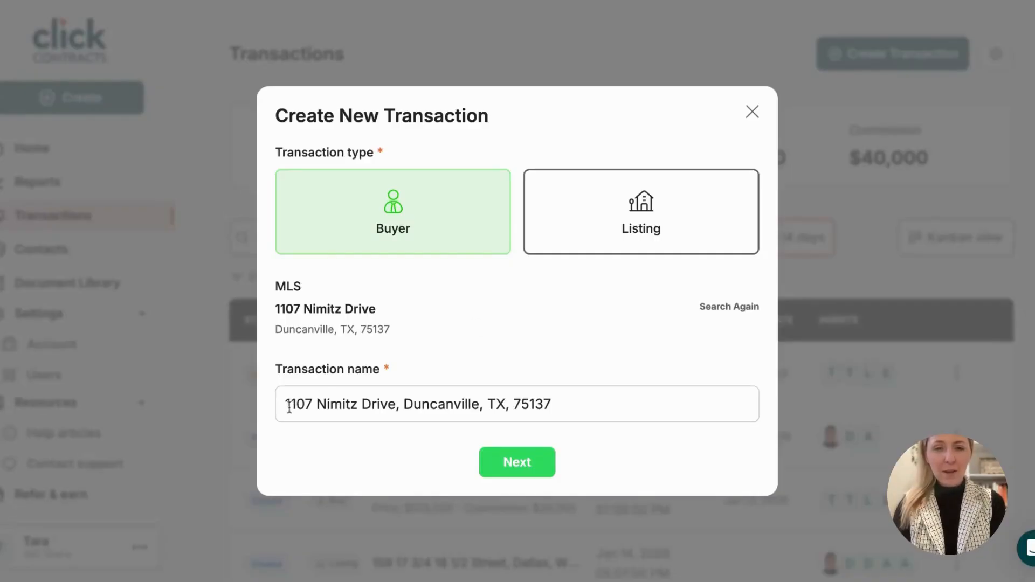
left_click(555, 404)
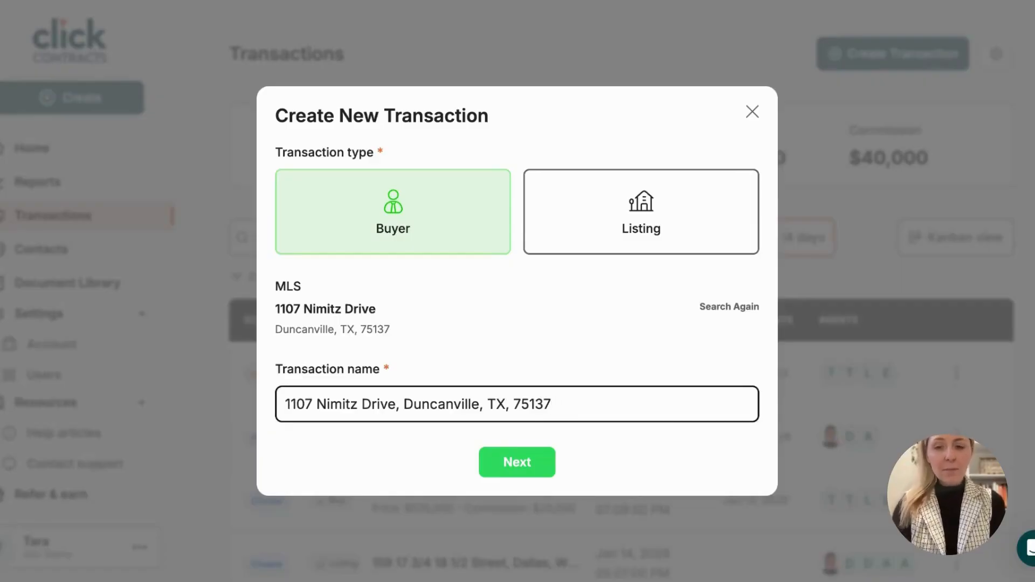
type("-")
key("BackSpace")
key("BackSpace")
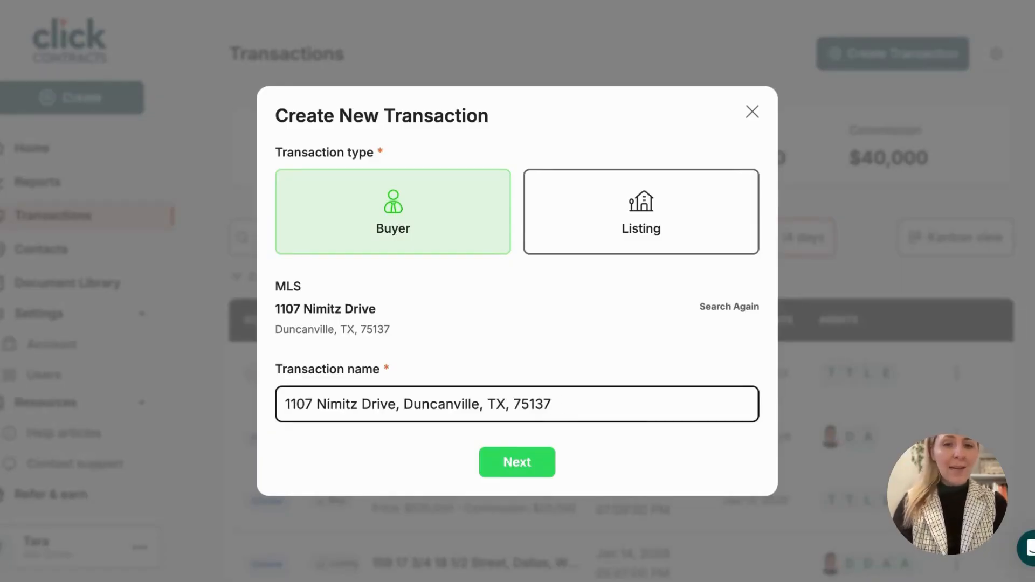
Set the contact as Buyer 1 and create the transaction.
left_click(534, 470)
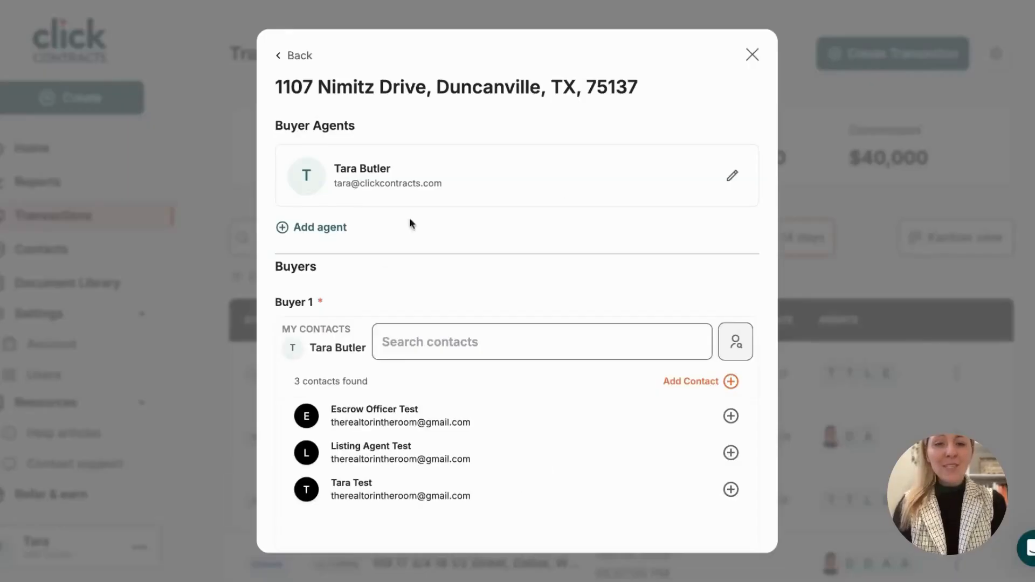
left_click(394, 490)
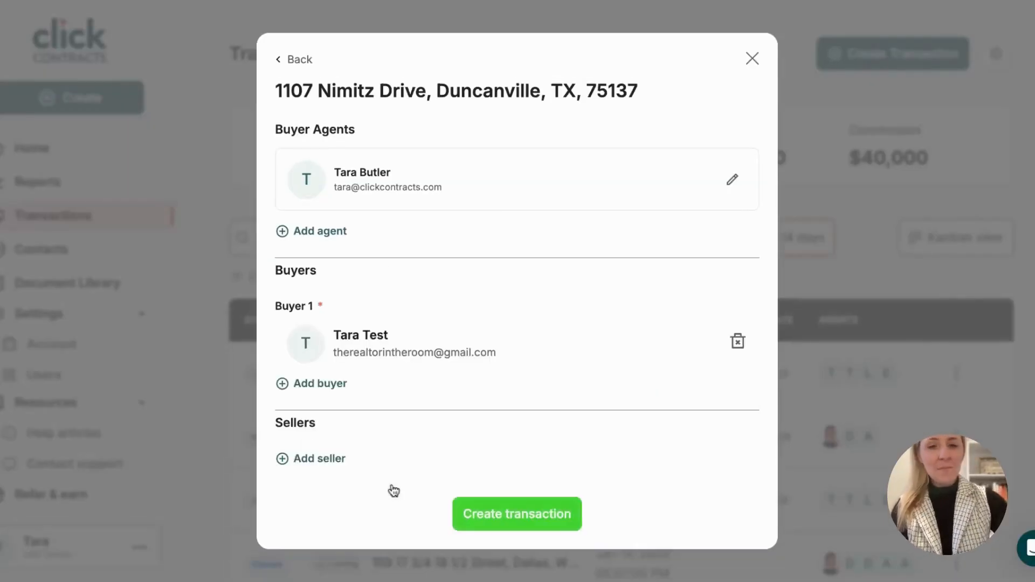
left_click(553, 519)
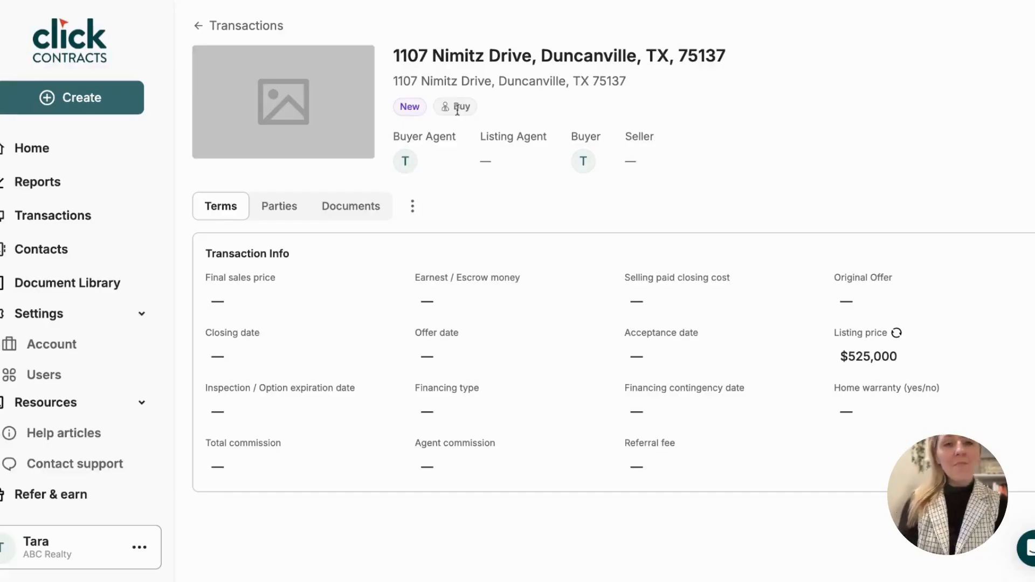
Add a listing agent to the parties and begin an Escrow Officer other party.
left_click(282, 212)
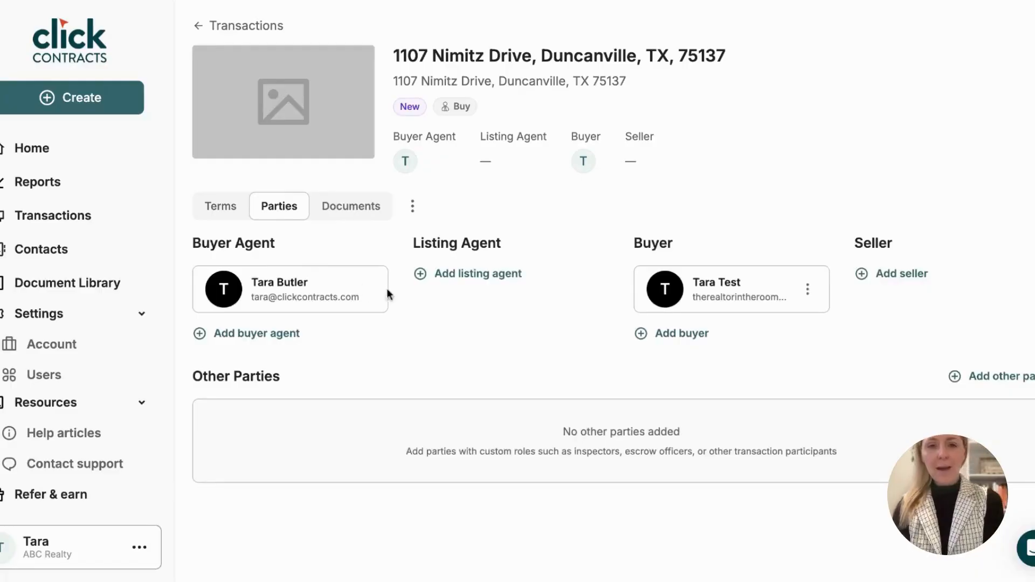
left_click(480, 274)
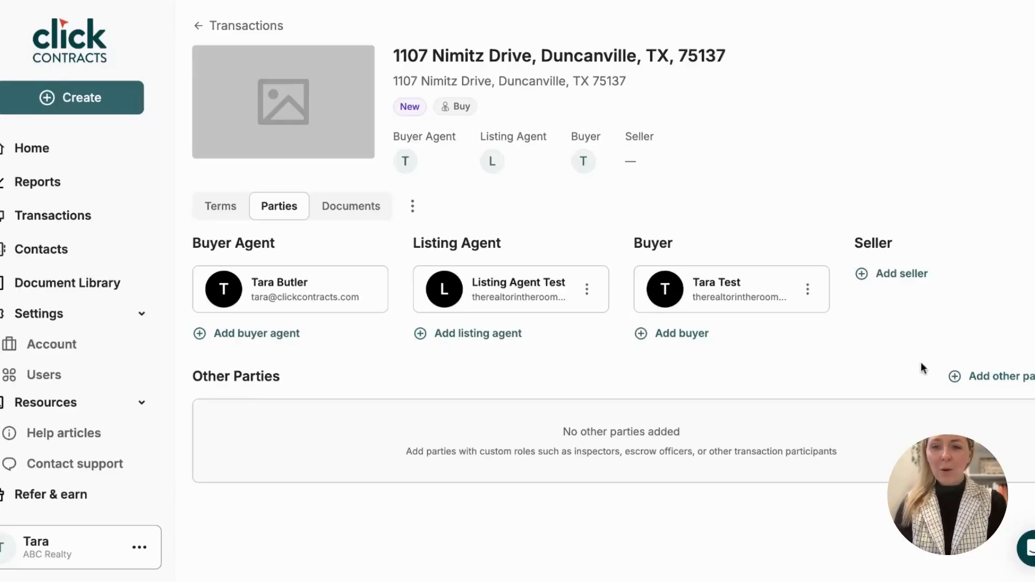
left_click(1012, 379)
left_click(310, 188)
type("E")
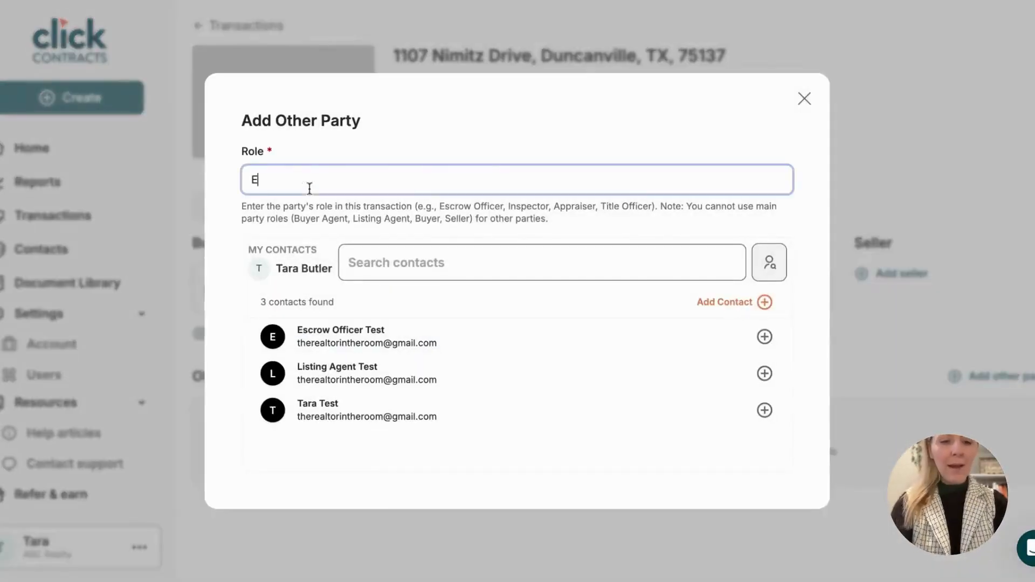
type("scrow")
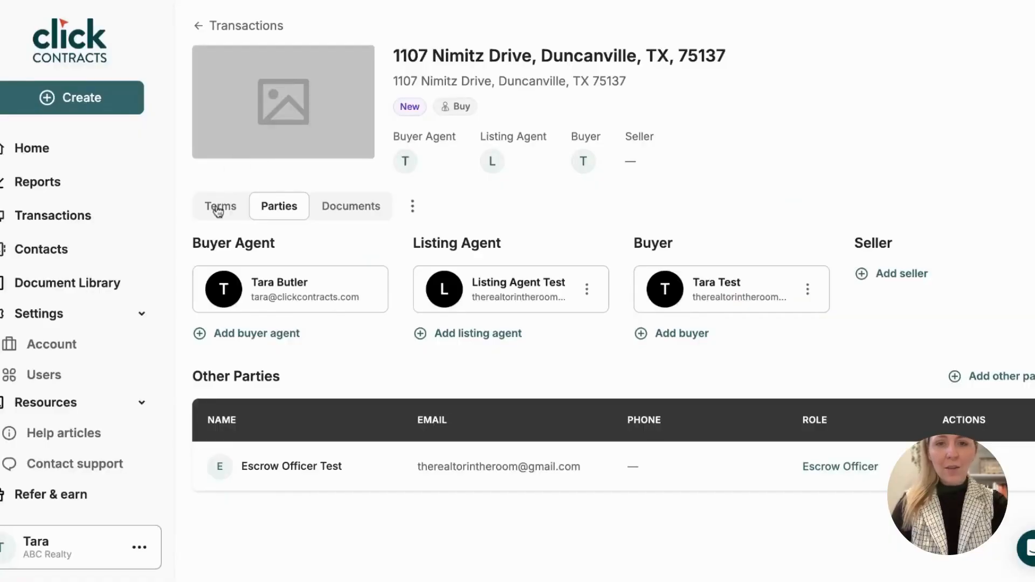
Review the terms ($525,000 sales price, FHA financing, $20,000 commission), then view Documents.
left_click(218, 210)
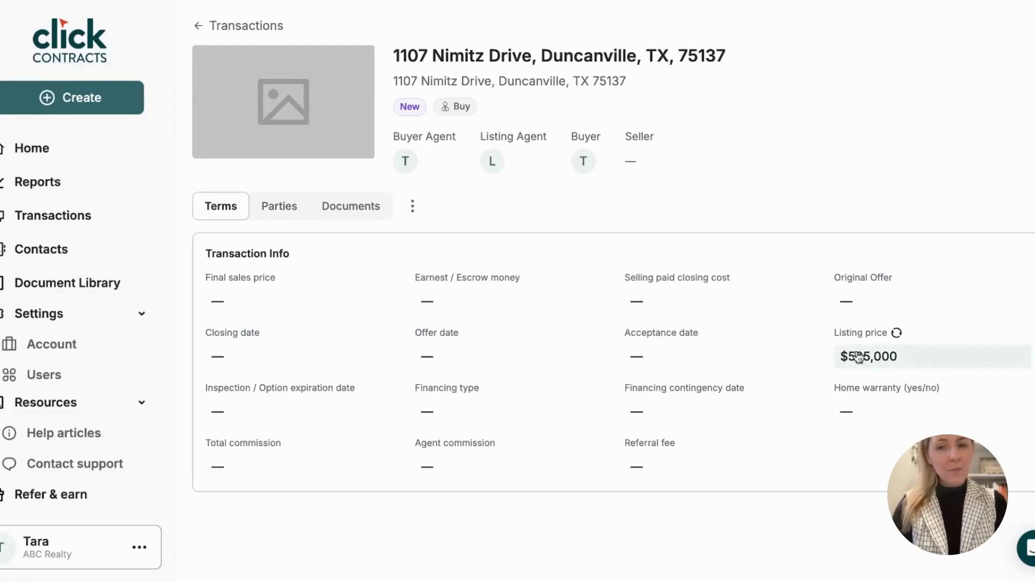
mouse_move(896, 333)
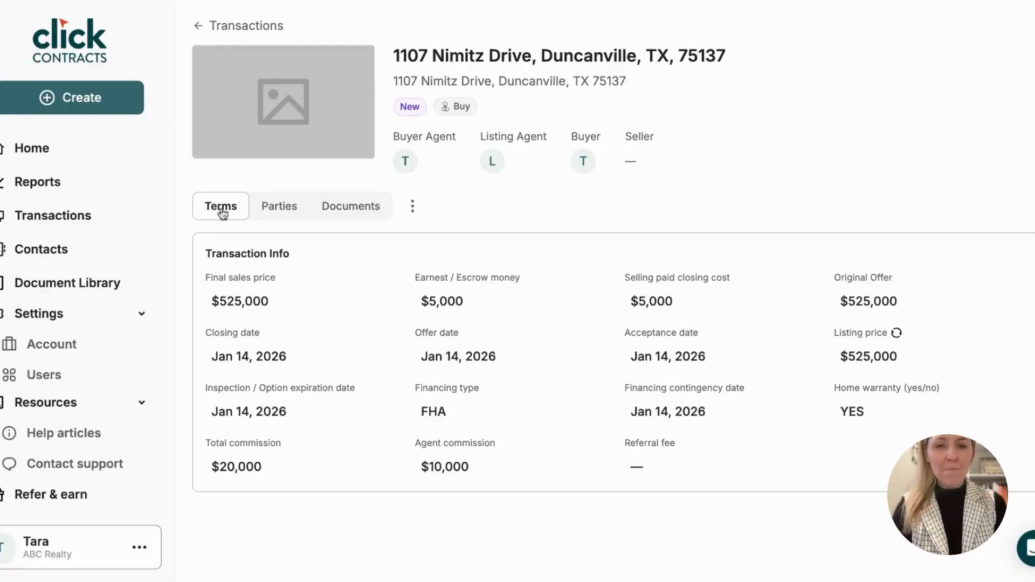
left_click(350, 211)
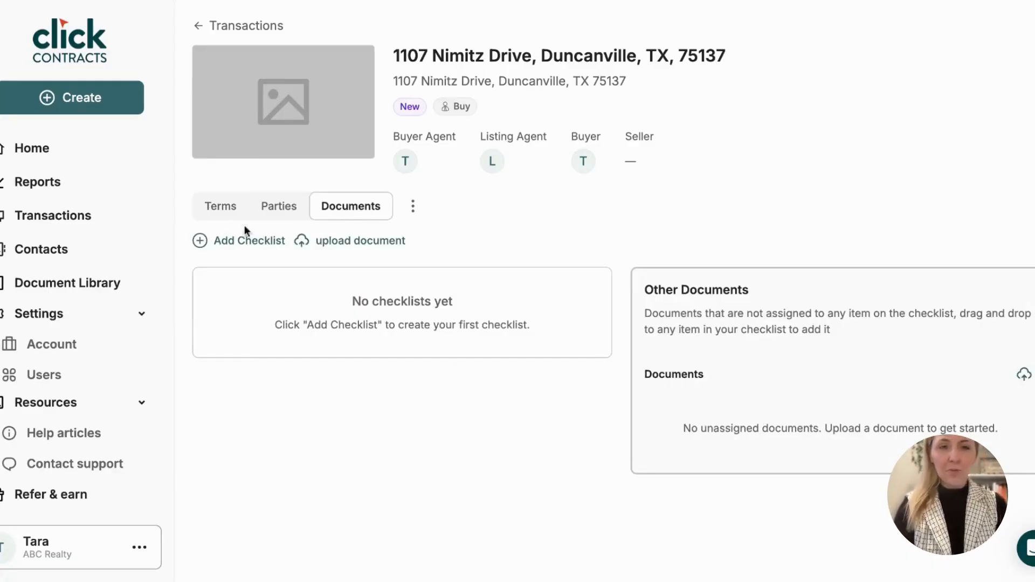
Add the Buyer Offer New checklist and start an upload for its Purchase Agreement item.
left_click(242, 245)
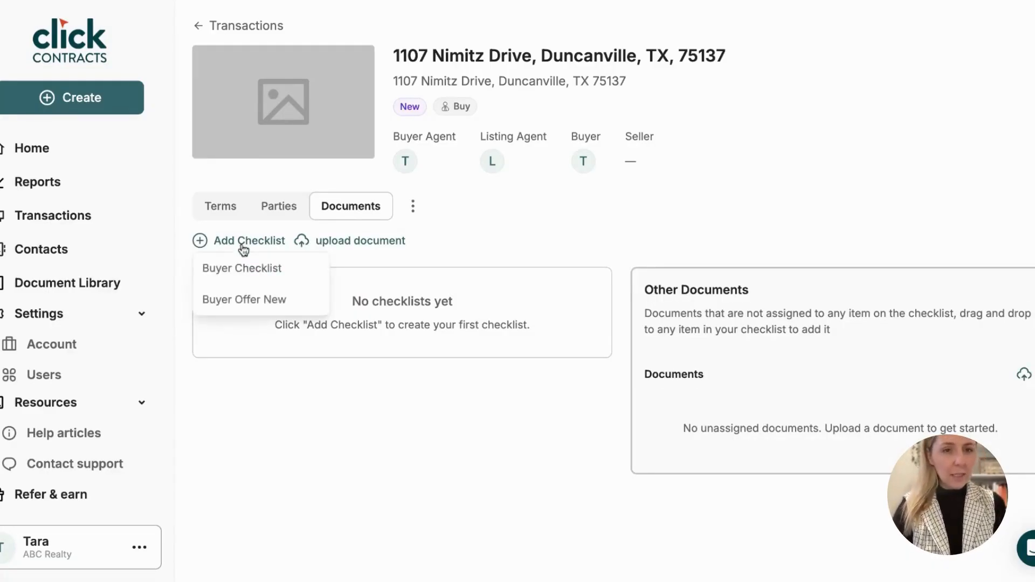
left_click(255, 301)
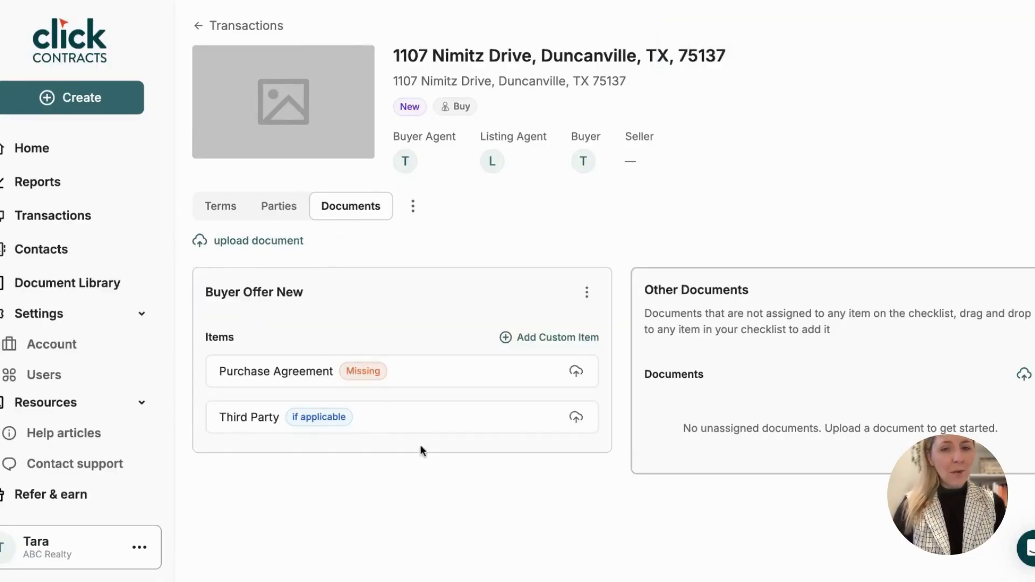
left_click(576, 372)
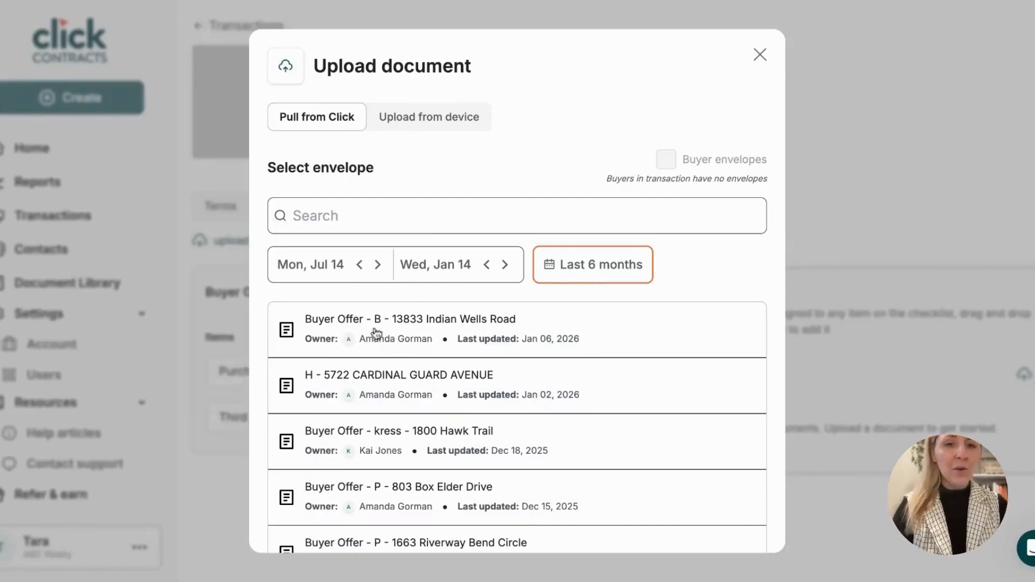
Upload Purchase Agreement (Residential) from the first buyer offer envelope into the Purchase Agreement item.
left_click(430, 324)
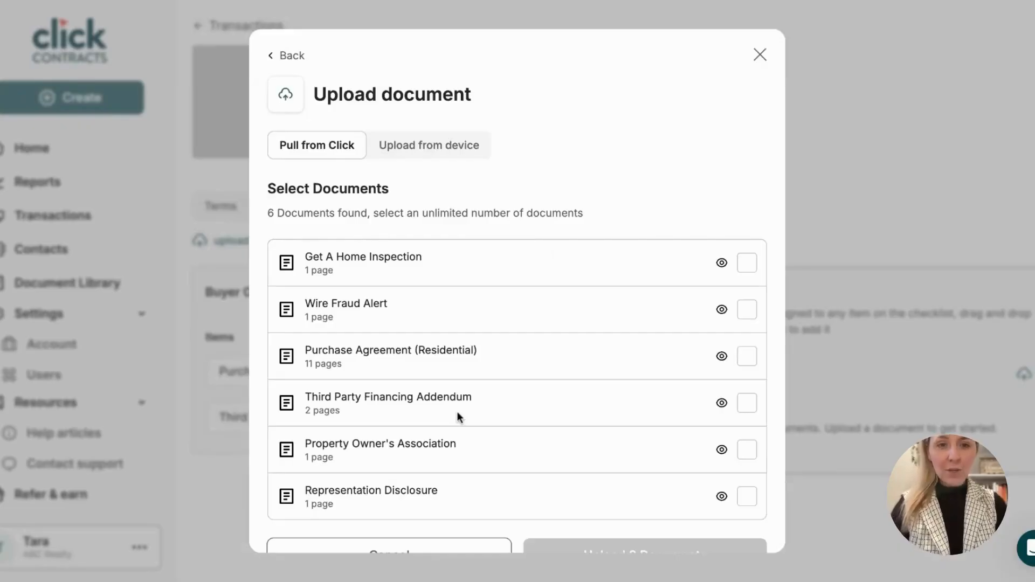
scroll(604, 369, "down", 1)
left_click(749, 322)
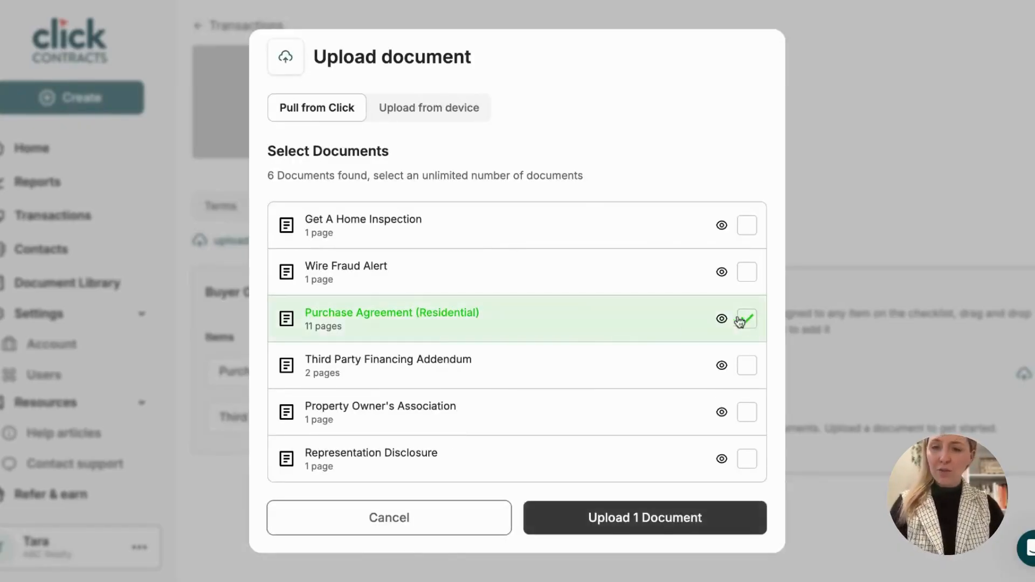
left_click(643, 519)
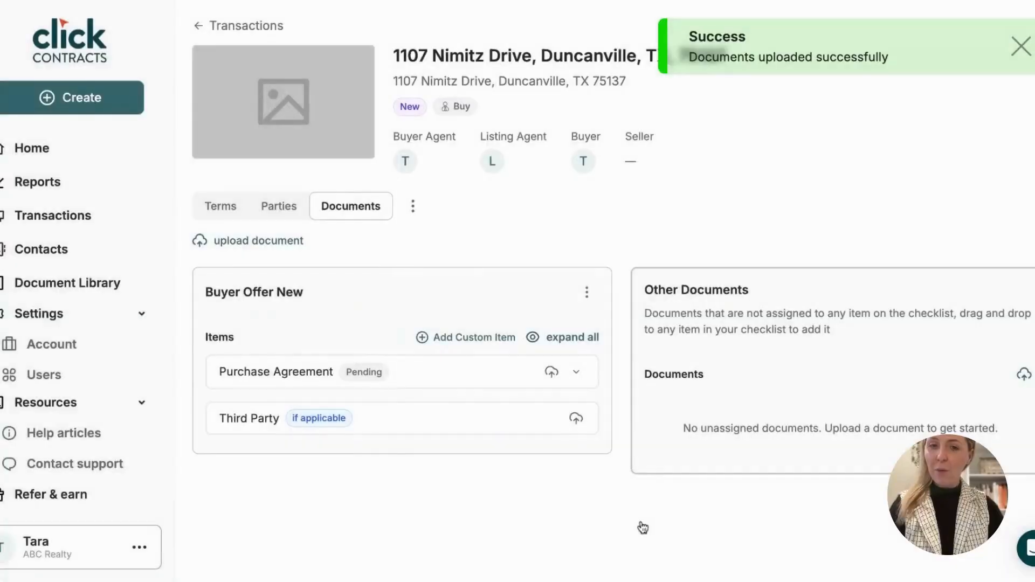
left_click(564, 339)
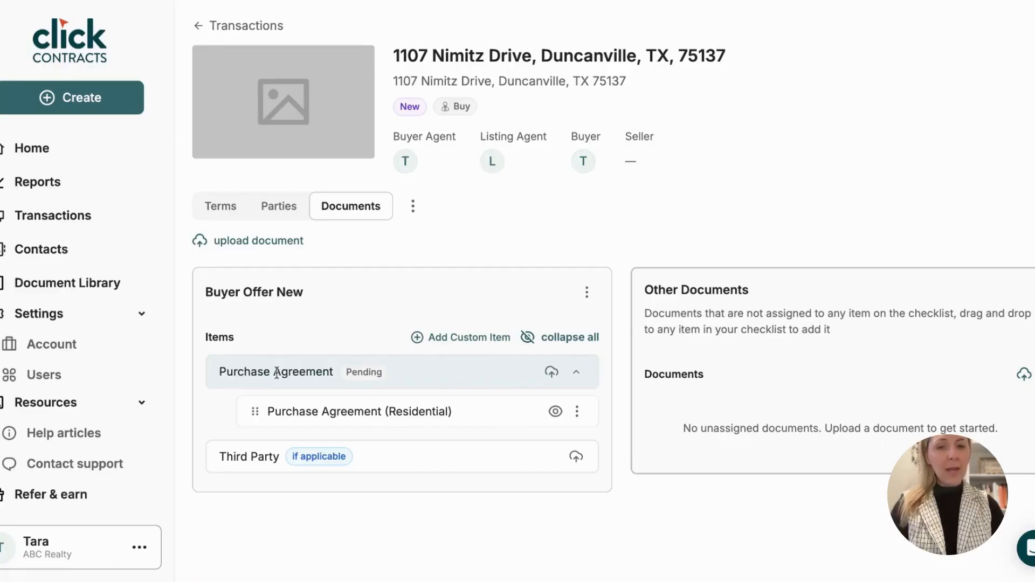
Mark the Purchase Agreement item Complete.
left_click(366, 374)
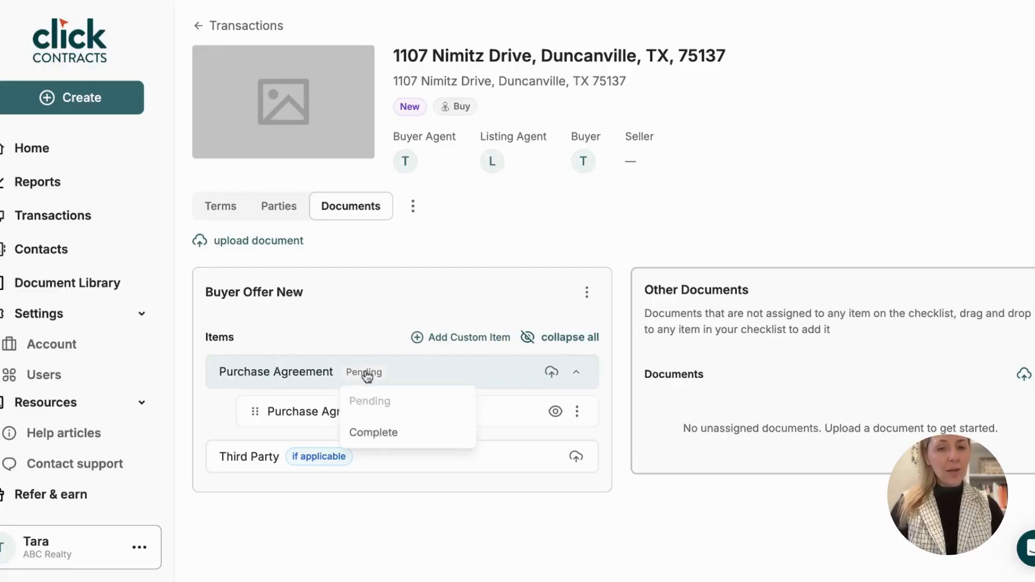
left_click(374, 433)
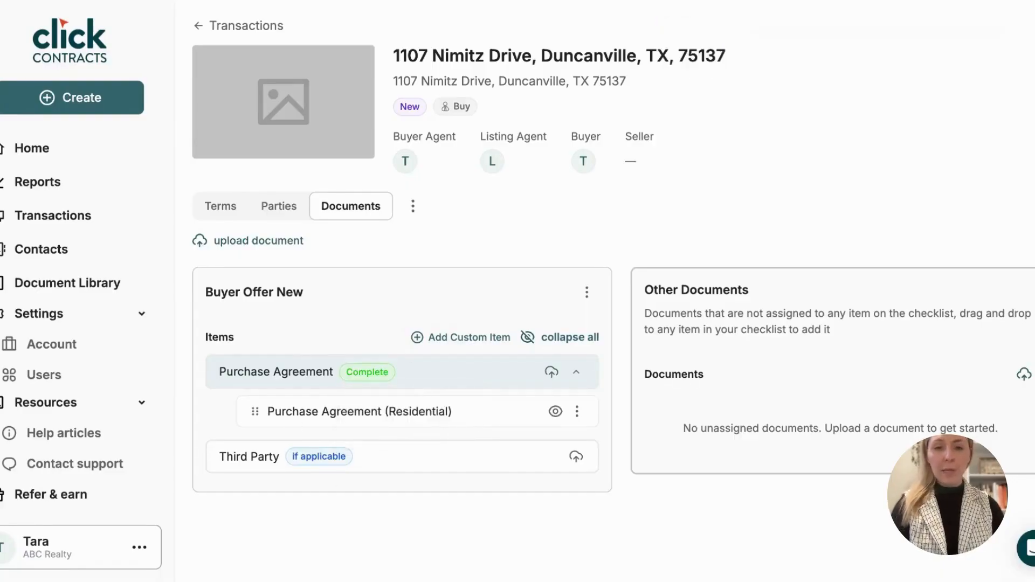
left_click(577, 459)
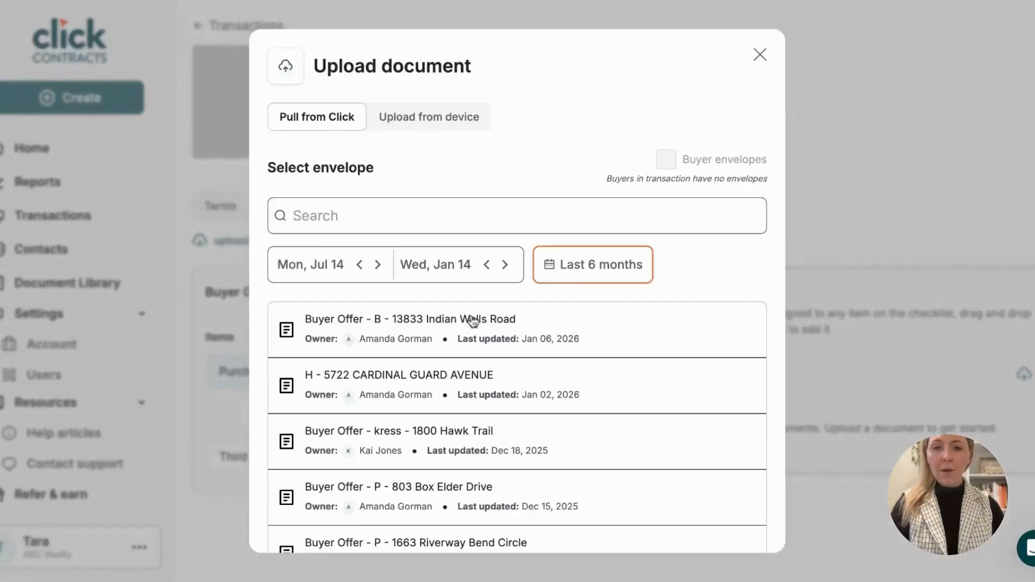
Upload the Third Party Financing Addendum from the first buyer offer envelope to the Third Party item.
left_click(476, 319)
left_click(746, 403)
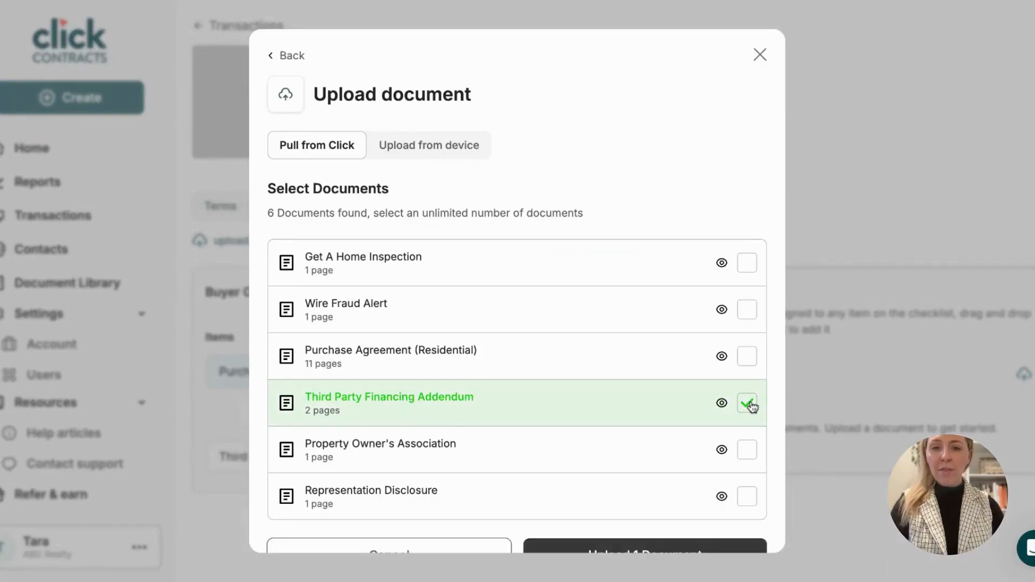
scroll(661, 519, "down", 1)
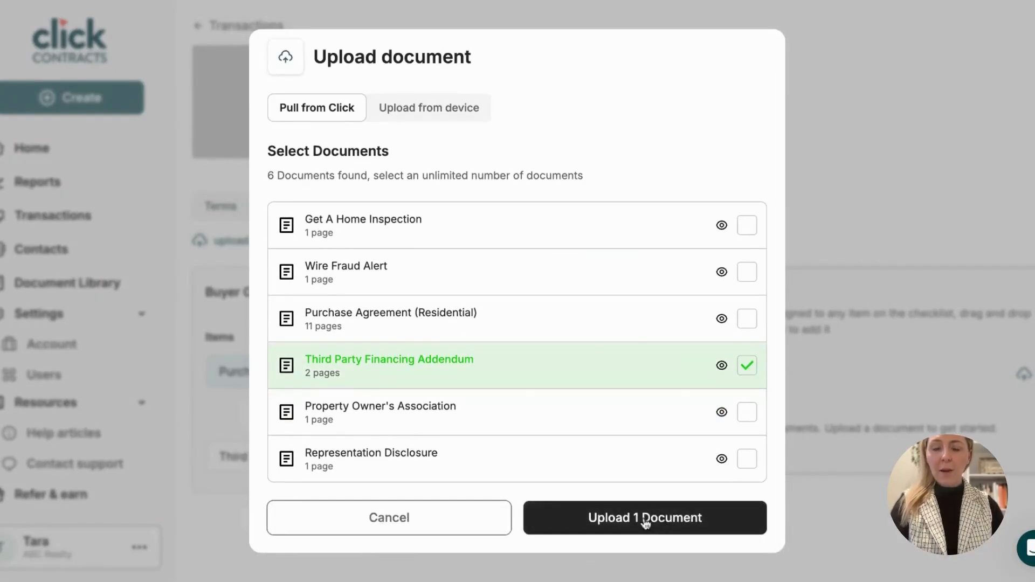
left_click(646, 520)
left_click(576, 454)
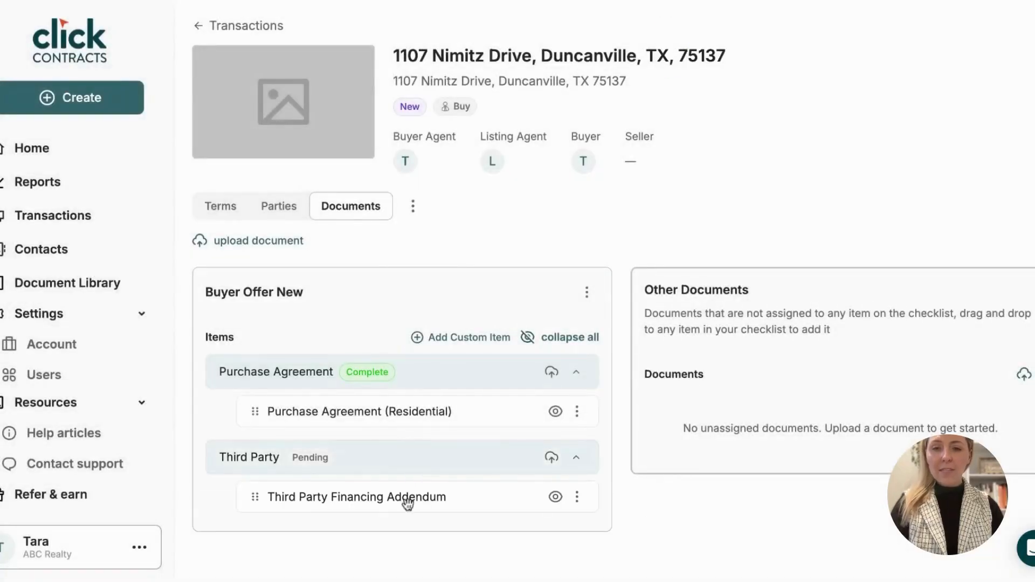
Preview the Third Party Financing Addendum, then close the preview.
left_click(555, 496)
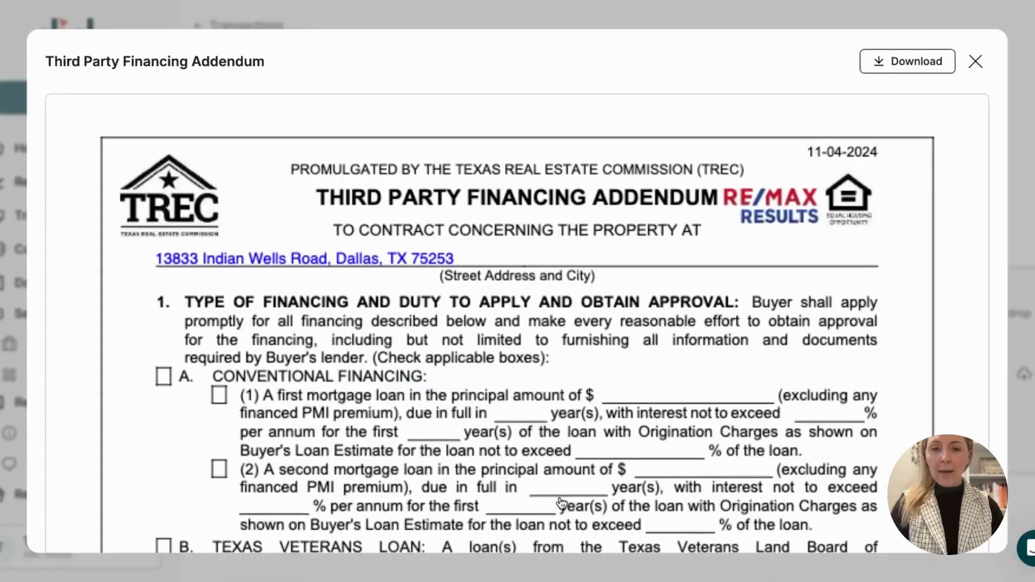
scroll(517, 324, "down", 10)
scroll(517, 323, "up", 8)
left_click(975, 54)
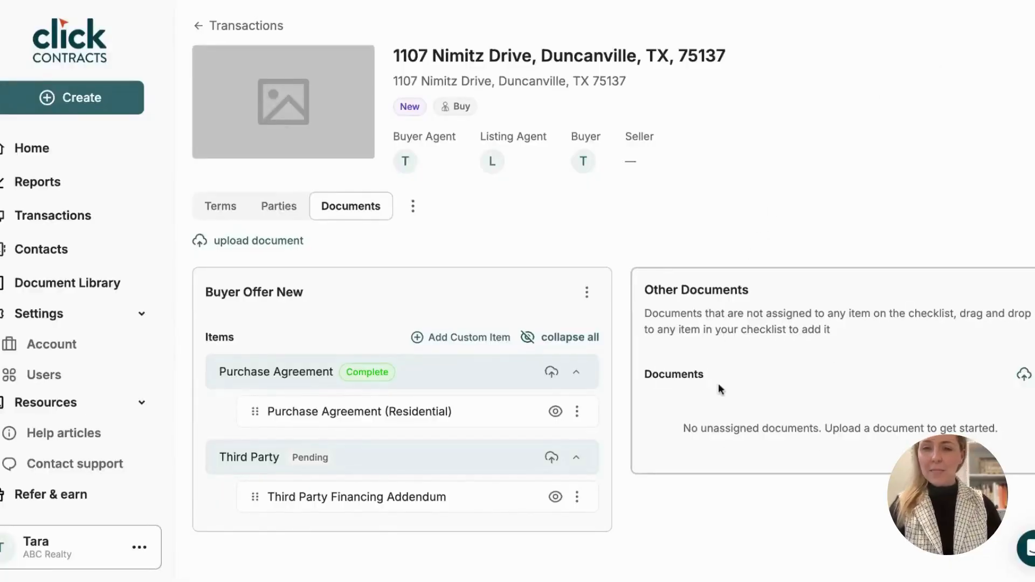
Upload Get A Home Inspection, Wire Fraud Alert and Property Owner's Association from the first envelope.
left_click(1024, 374)
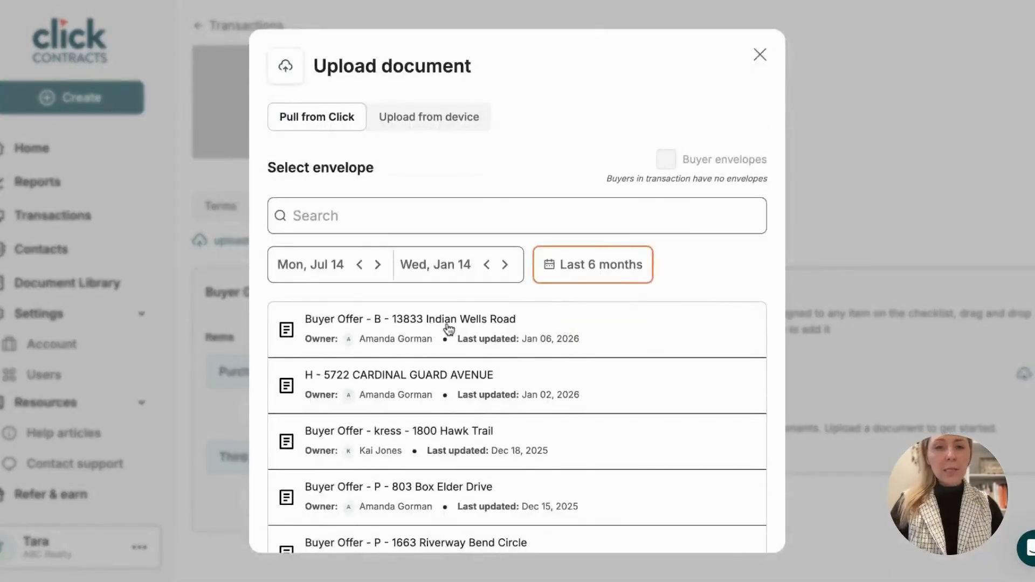
left_click(448, 328)
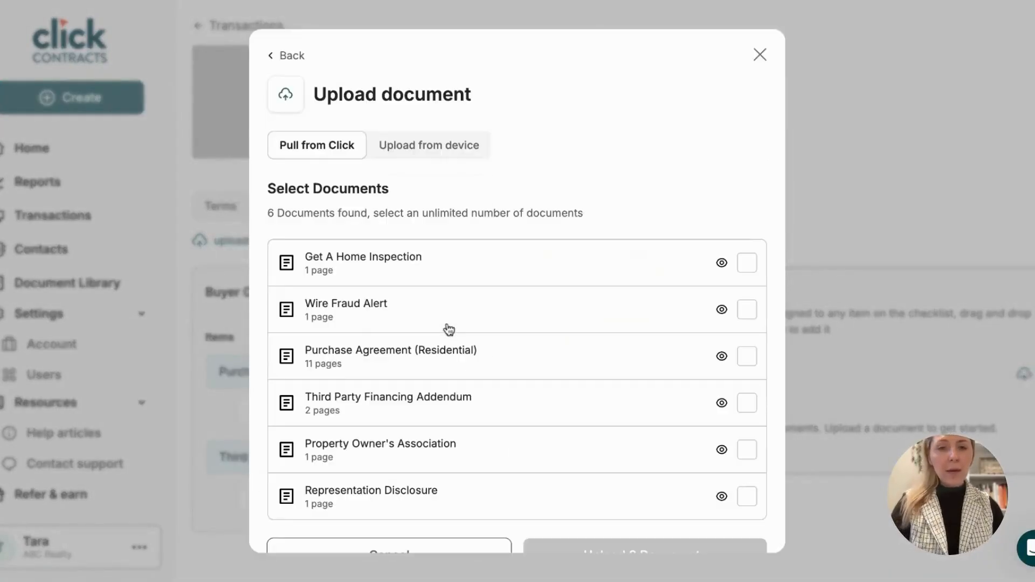
left_click(746, 264)
left_click(747, 308)
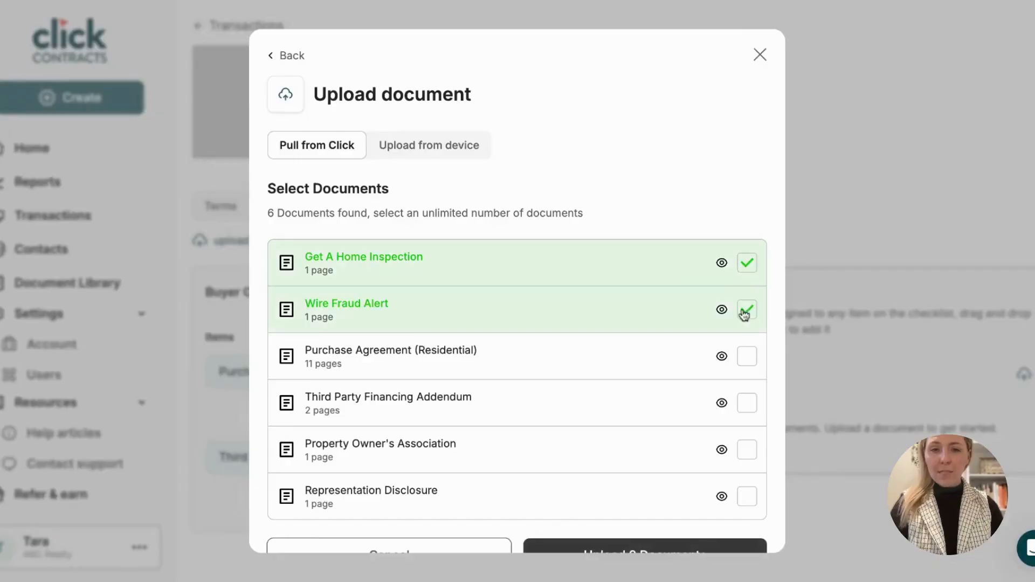
scroll(695, 404, "down", 1)
left_click(747, 413)
left_click(607, 522)
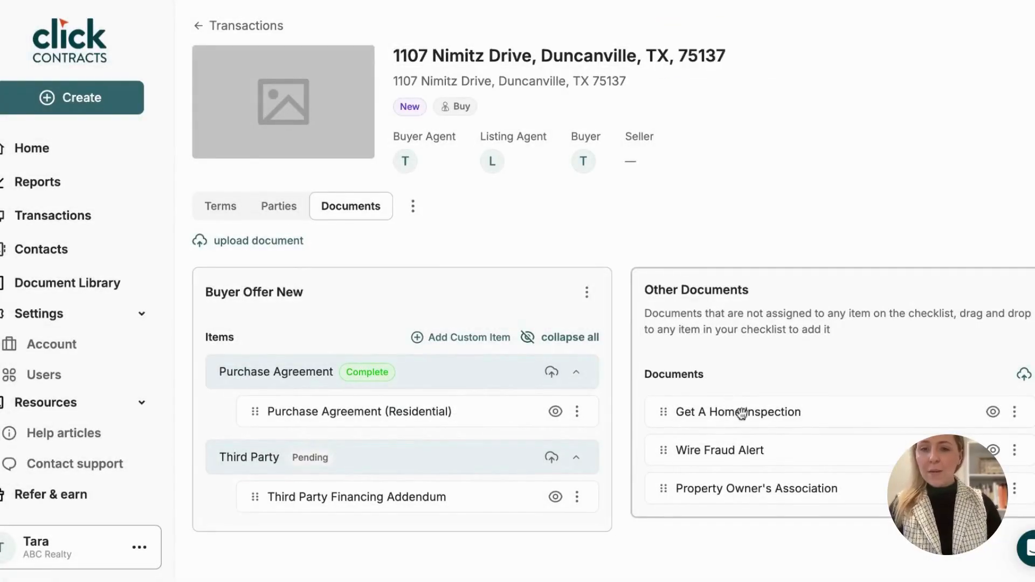
Try filing the uploaded documents under checklist items, then return Wire Fraud Alert to unassigned.
left_click_drag(741, 413, 330, 415)
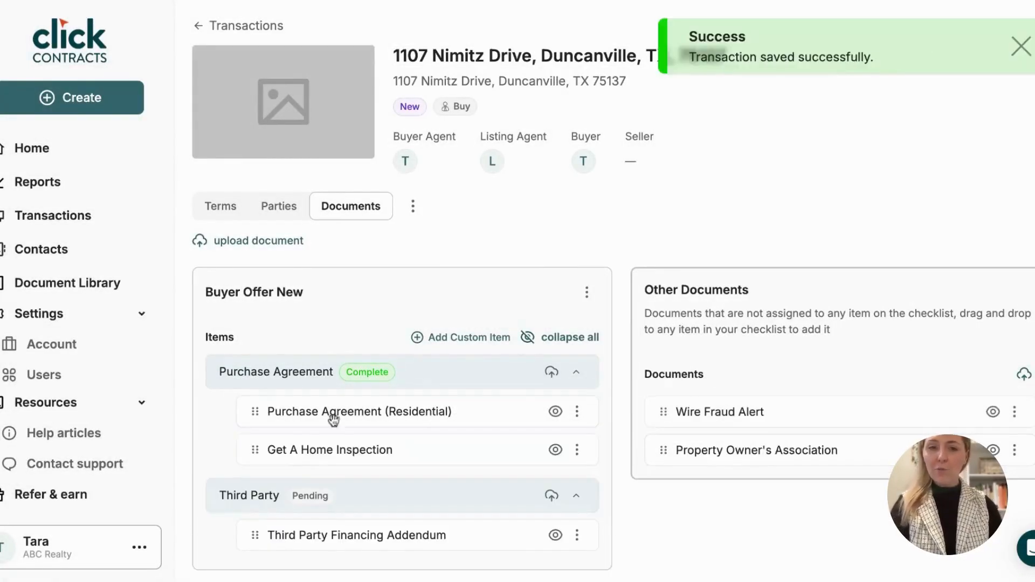
mouse_move(728, 411)
left_mouse_down()
mouse_move(354, 442)
mouse_move(741, 404)
left_mouse_up()
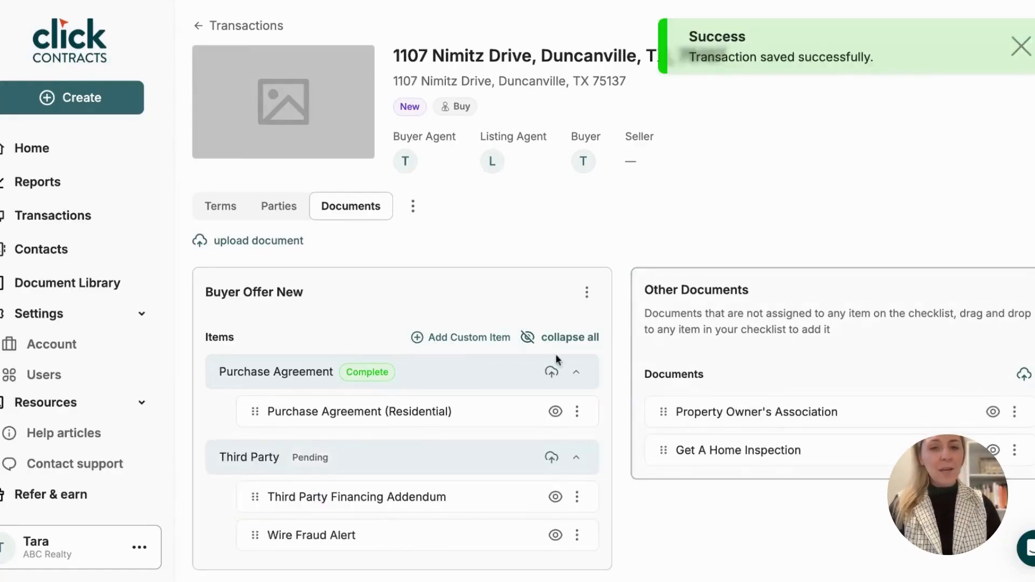
left_click_drag(342, 546, 701, 474)
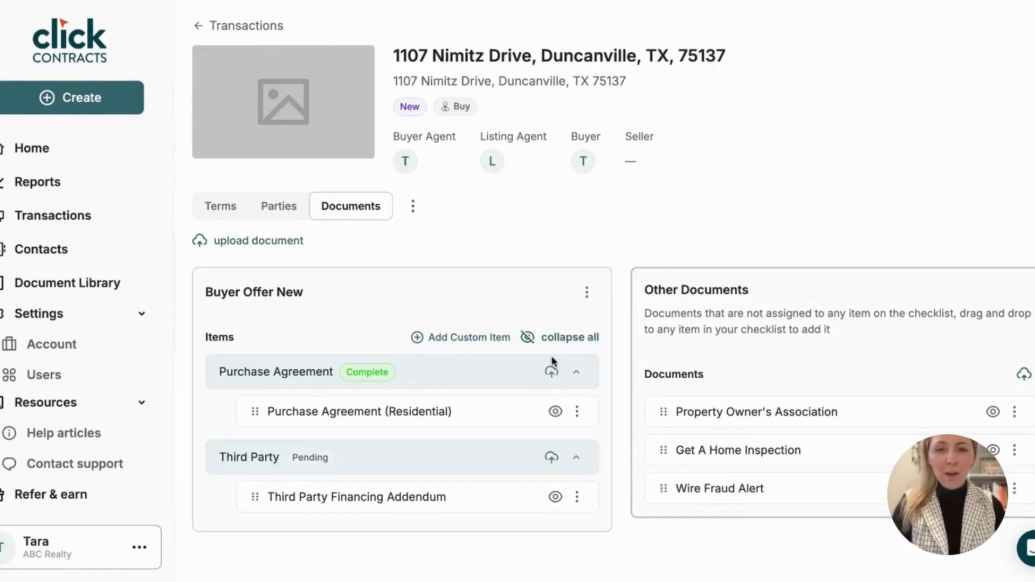
Collapse the checklist items and add a custom 'Survey' item marked as If Applicable.
left_click(566, 338)
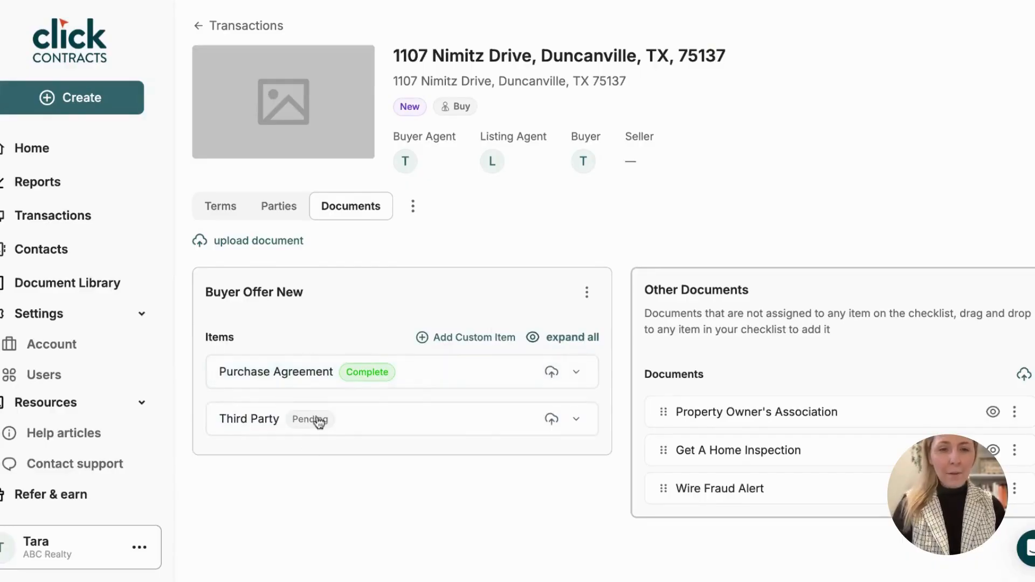
left_click(471, 339)
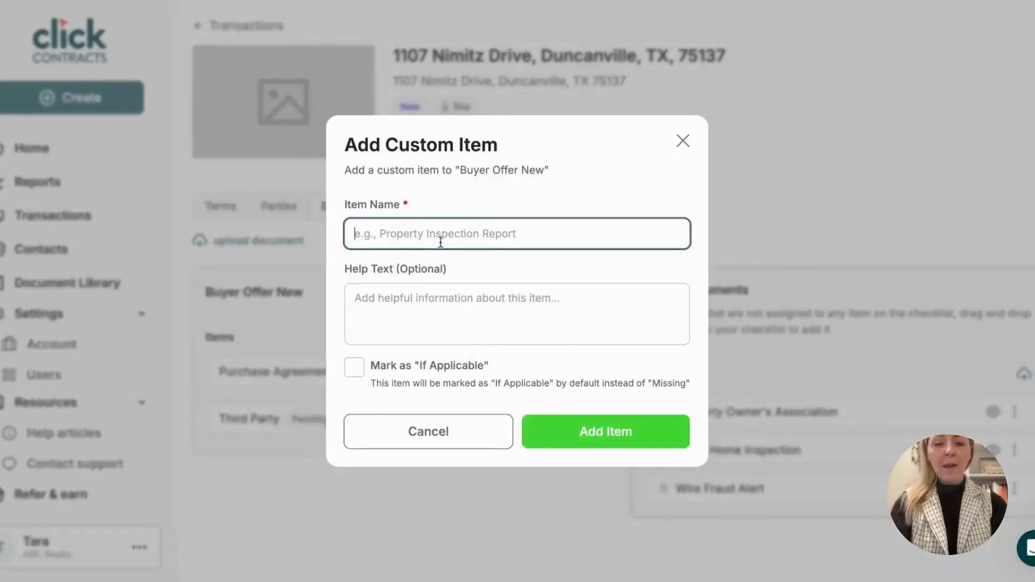
type("Survey")
left_click(354, 367)
left_click(616, 433)
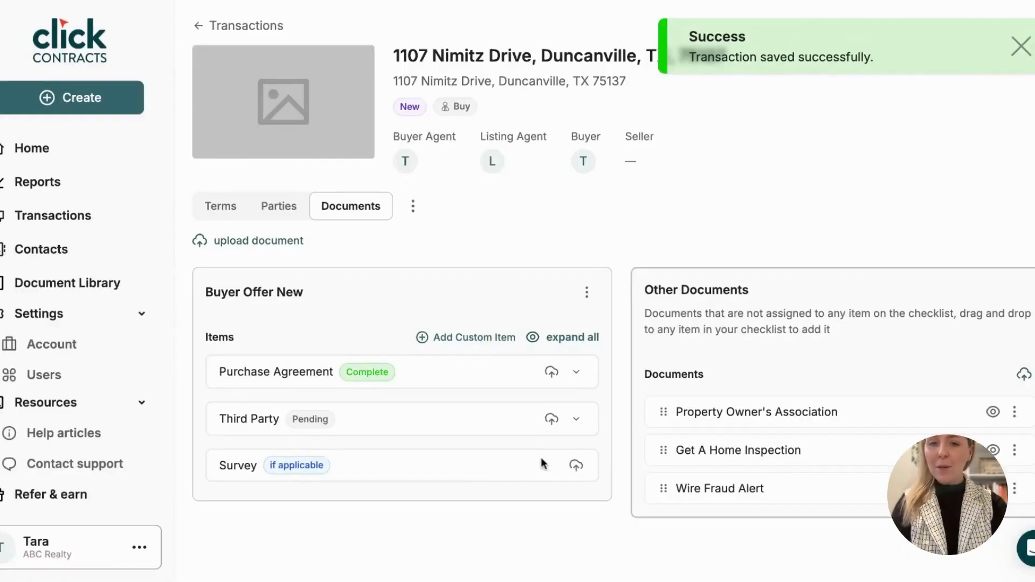
Check the checklist and transaction option menus, dismissing them without deleting anything.
left_click(586, 294)
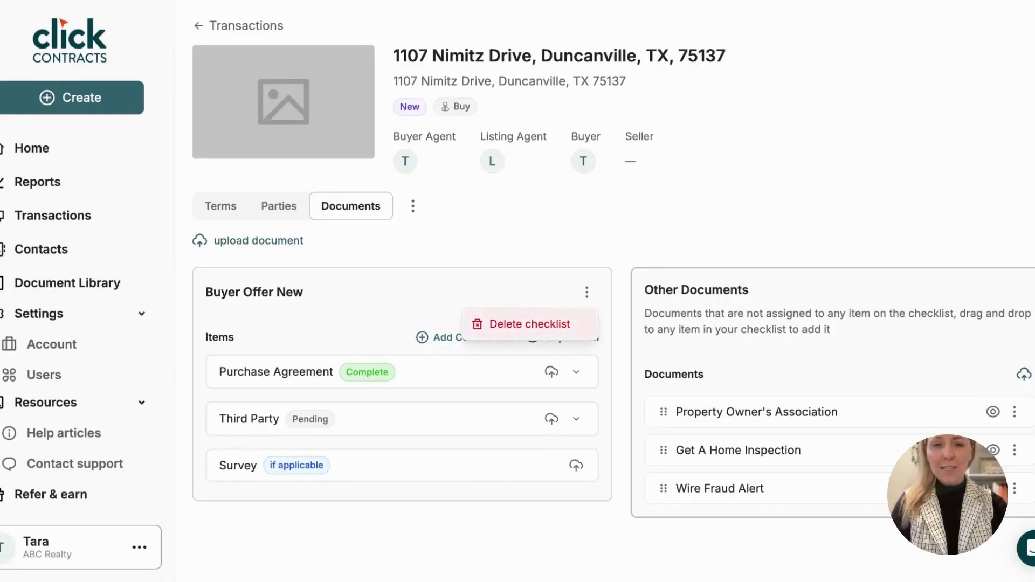
left_click(413, 206)
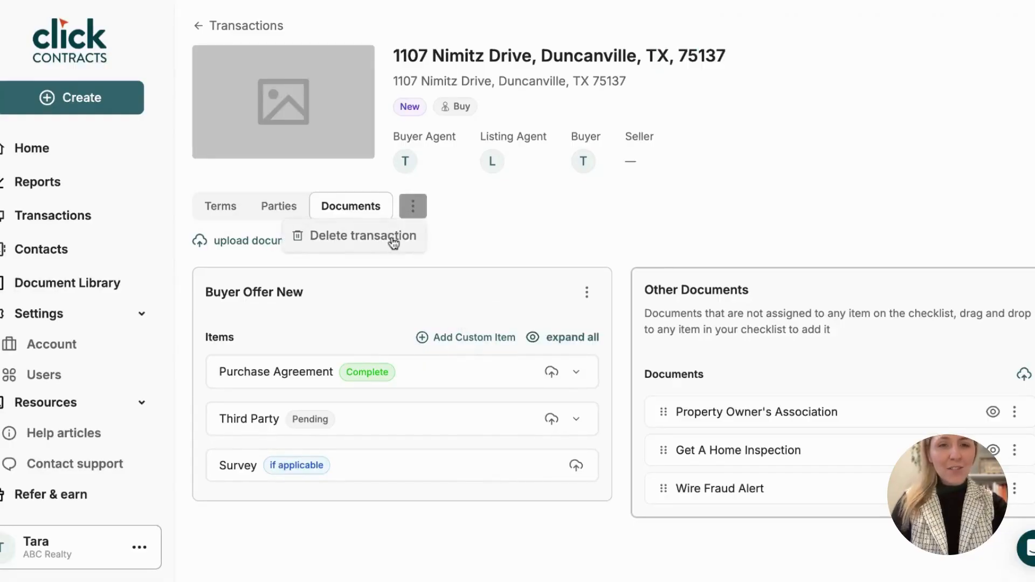
left_click(539, 230)
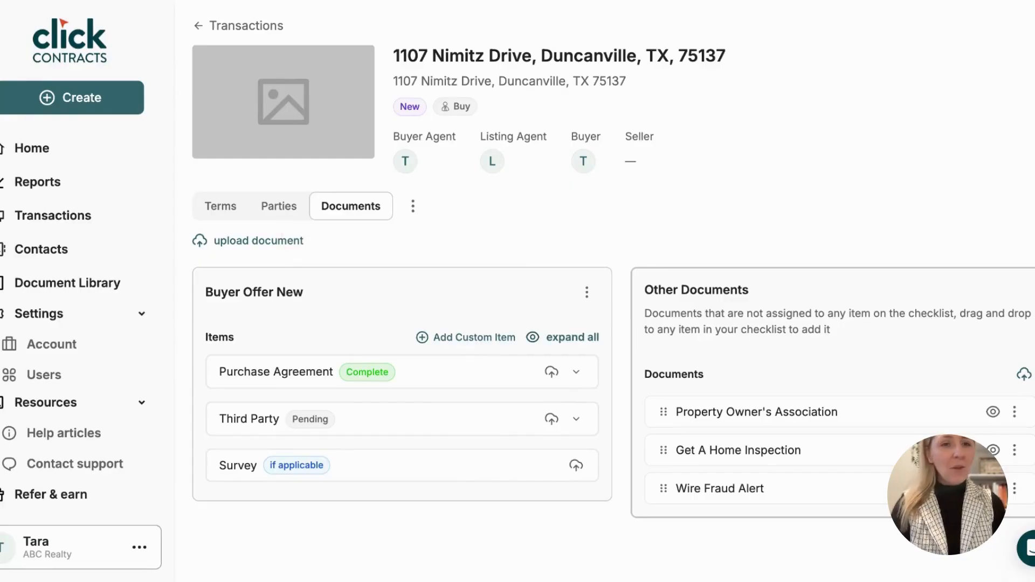
Cancel an upload from device without adding files, then return to the Transactions list.
left_click(271, 246)
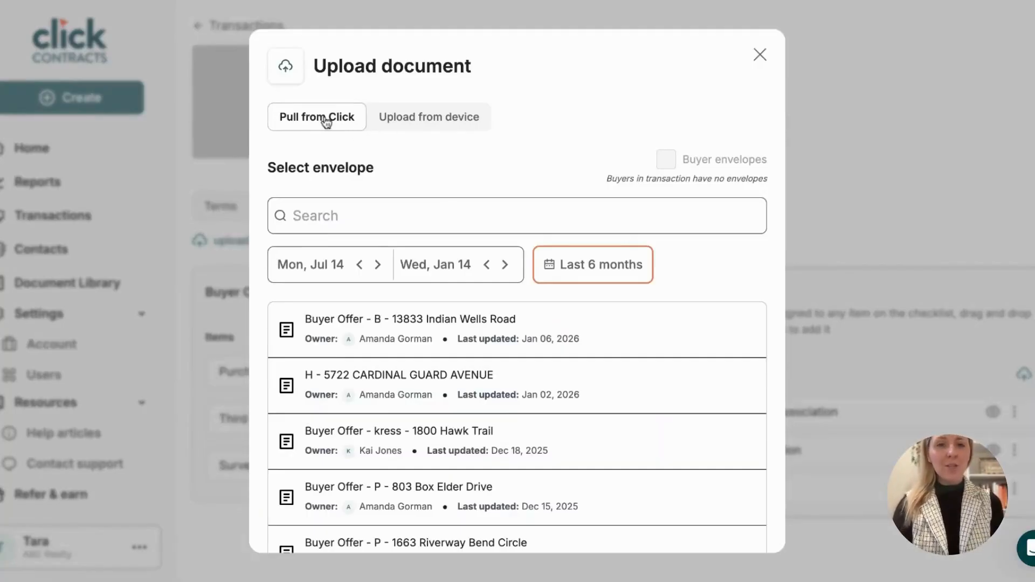
left_click(432, 118)
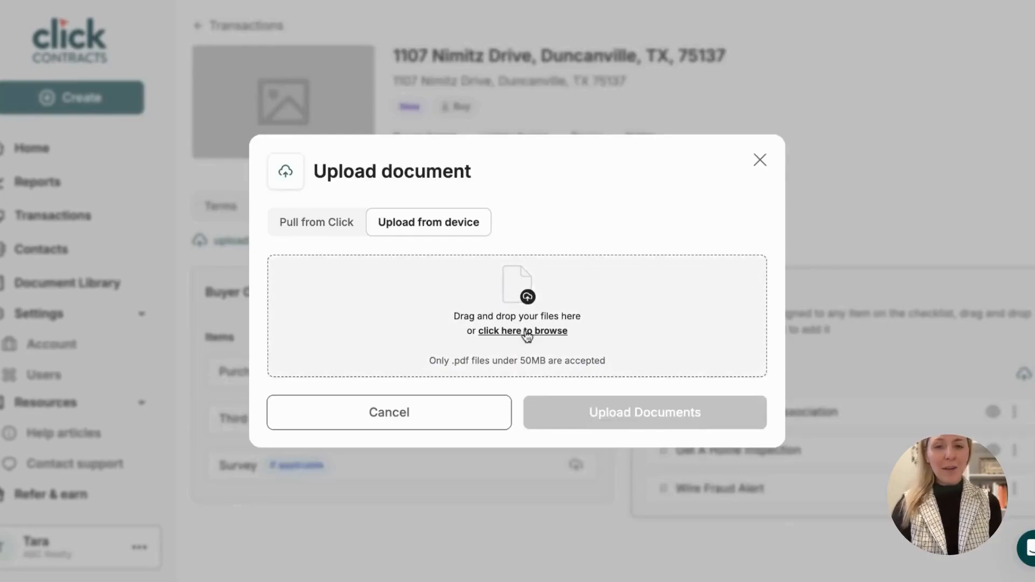
left_click(451, 418)
left_click(233, 32)
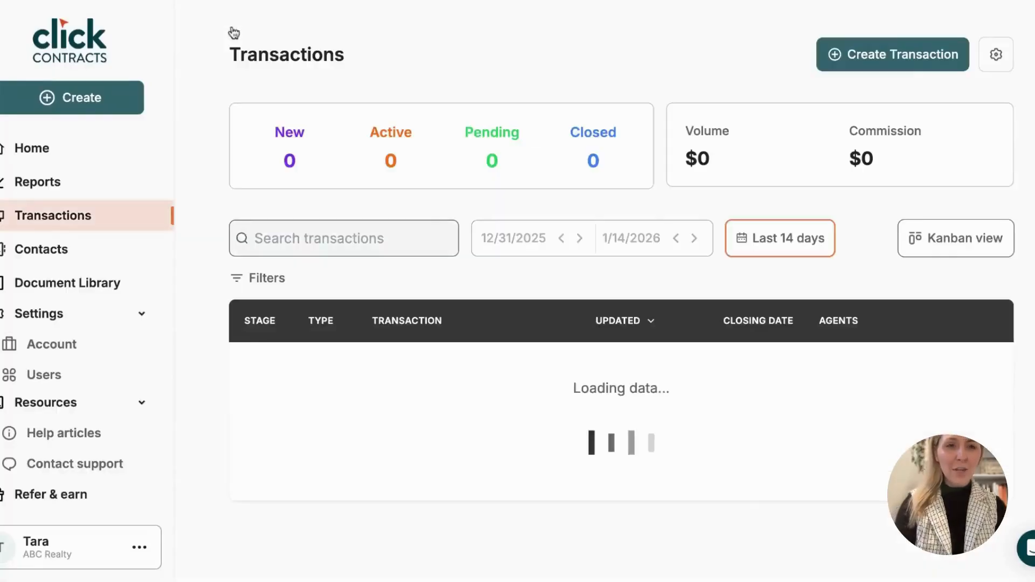
scroll(343, 276, "down", 3)
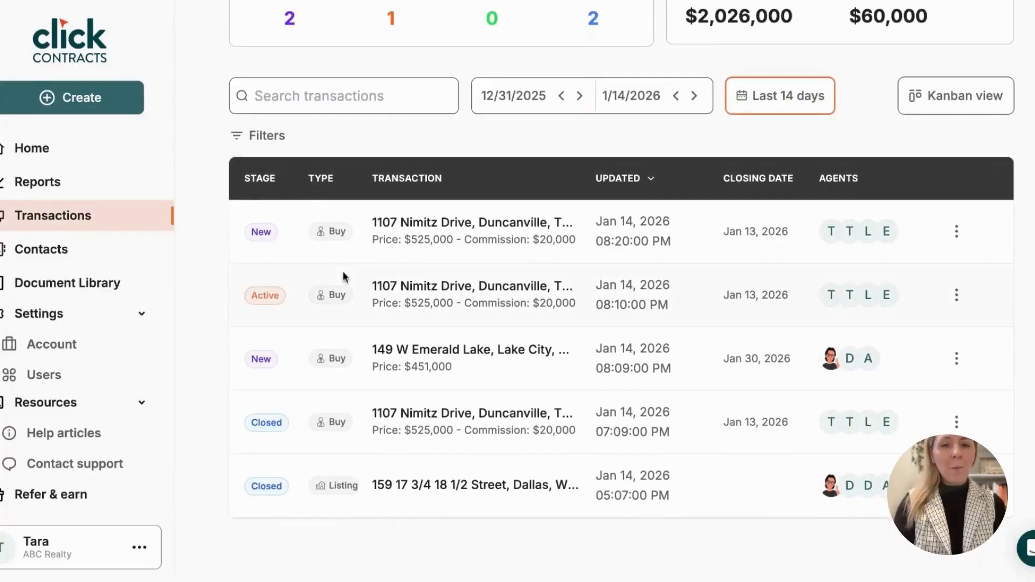
left_click(261, 233)
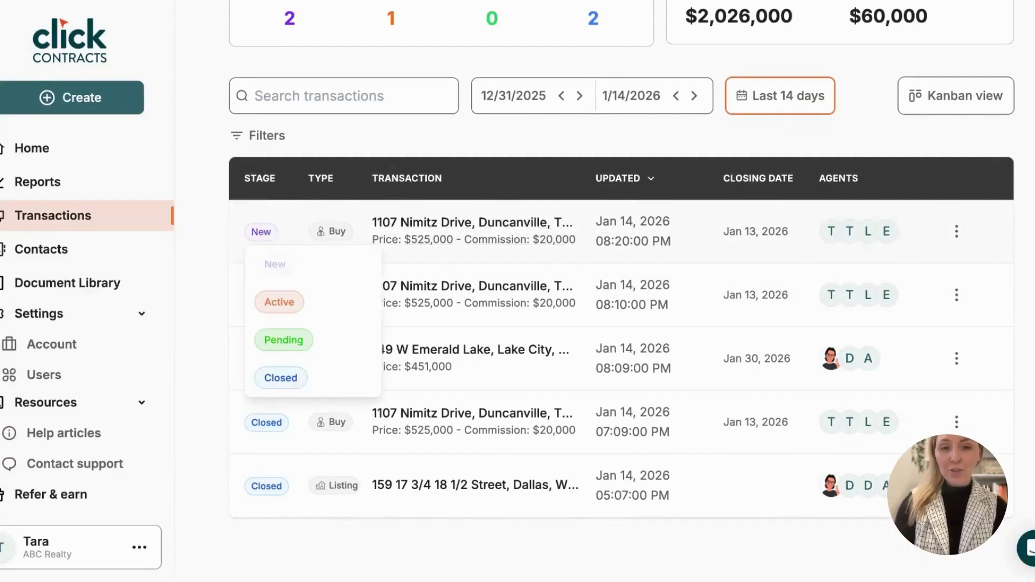
left_click(281, 378)
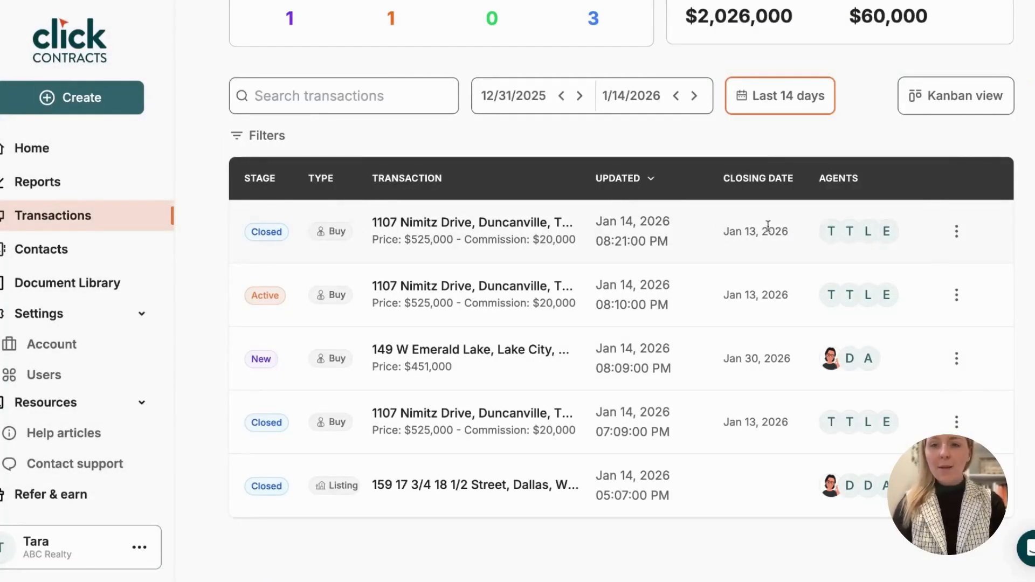
Open the top transaction's row options and dismiss them without deleting.
mouse_move(850, 230)
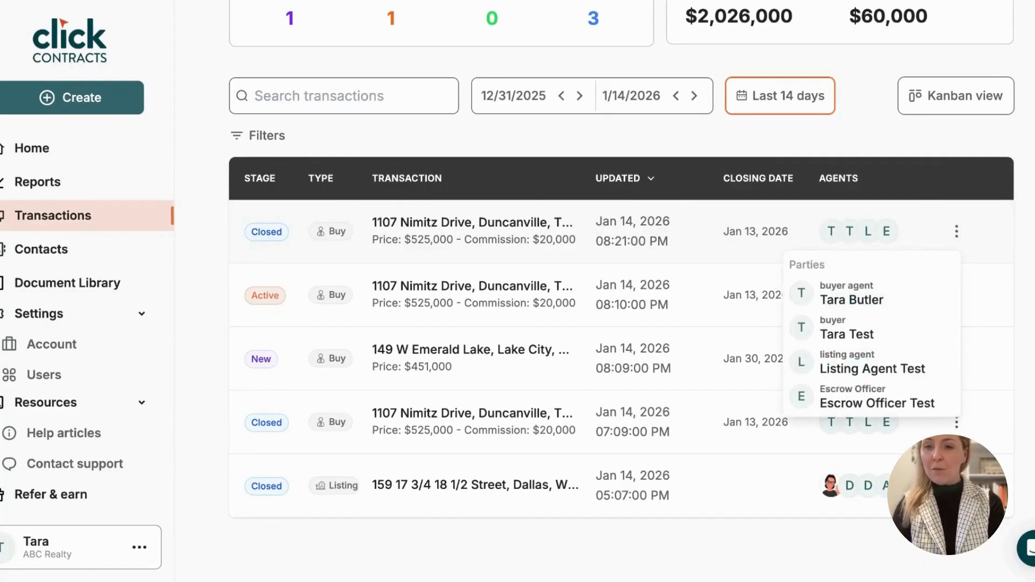
left_click(956, 232)
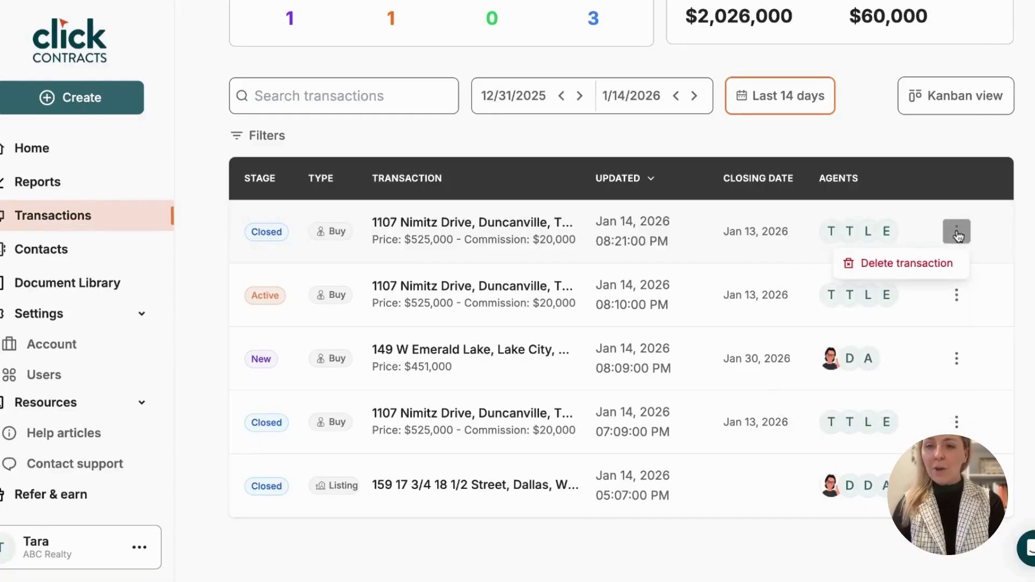
left_click(1026, 172)
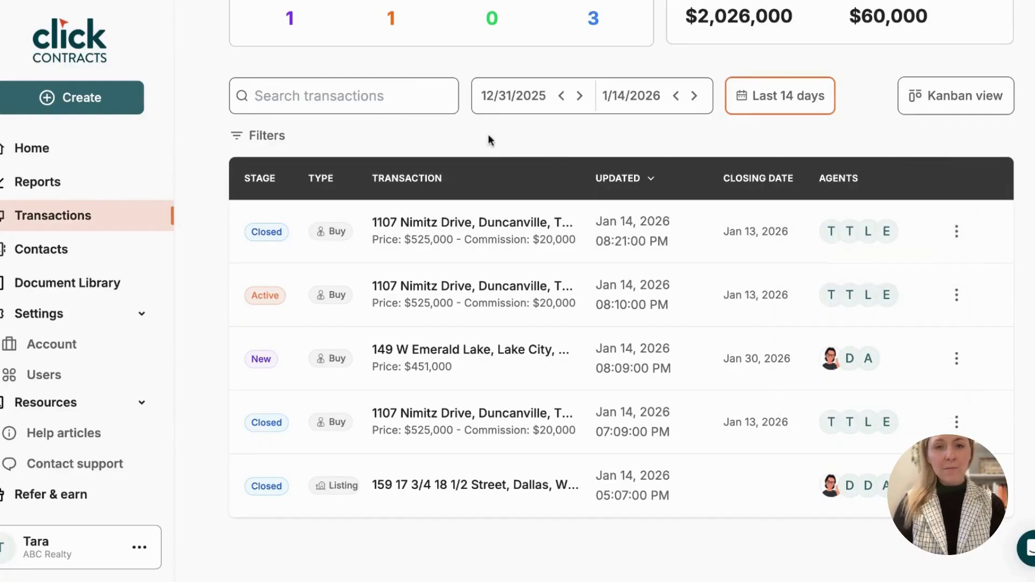